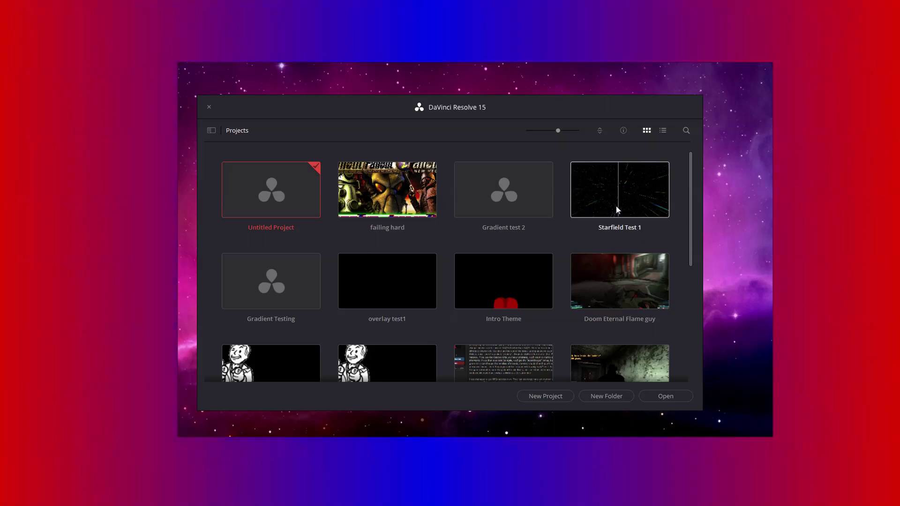
Step: Move the Project Manager window aside and open the Untitled Project
drag(529, 116, 548, 110)
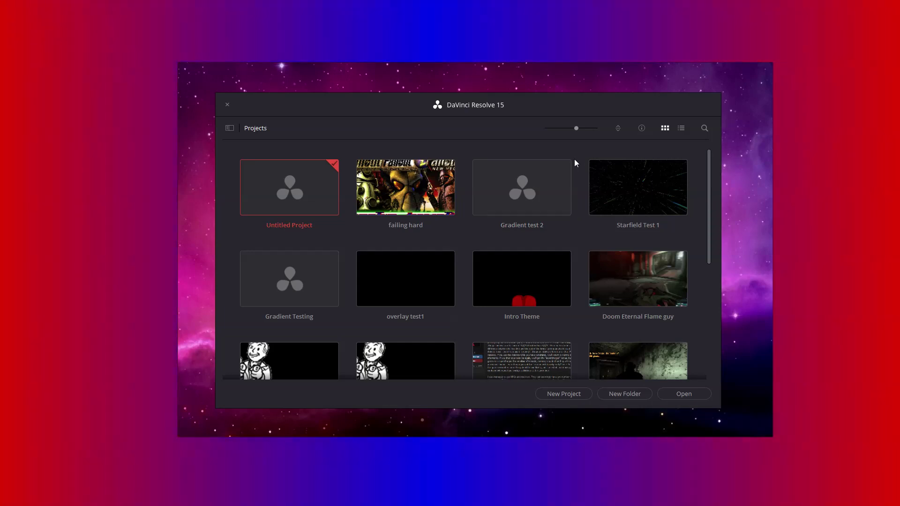
double_click(258, 197)
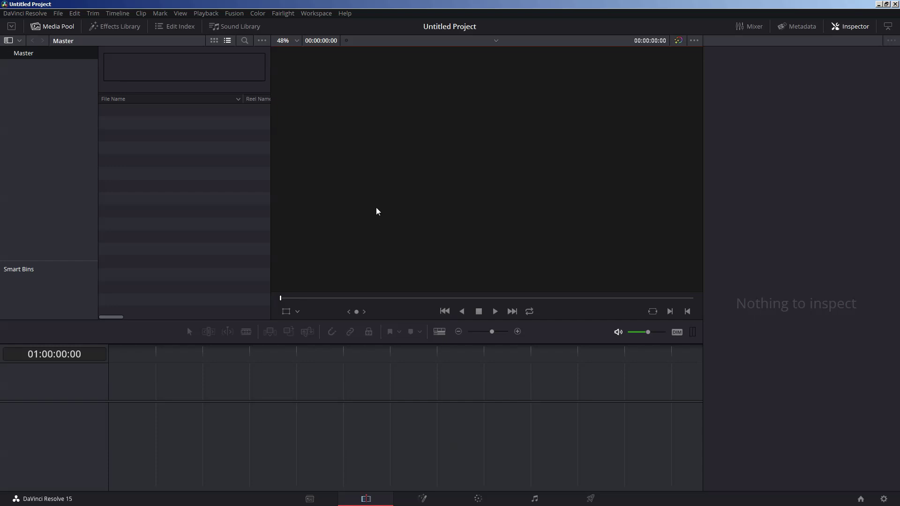
Step: In Project Settings, set timeline and playback frame rates to 30 fps and save
click(58, 13)
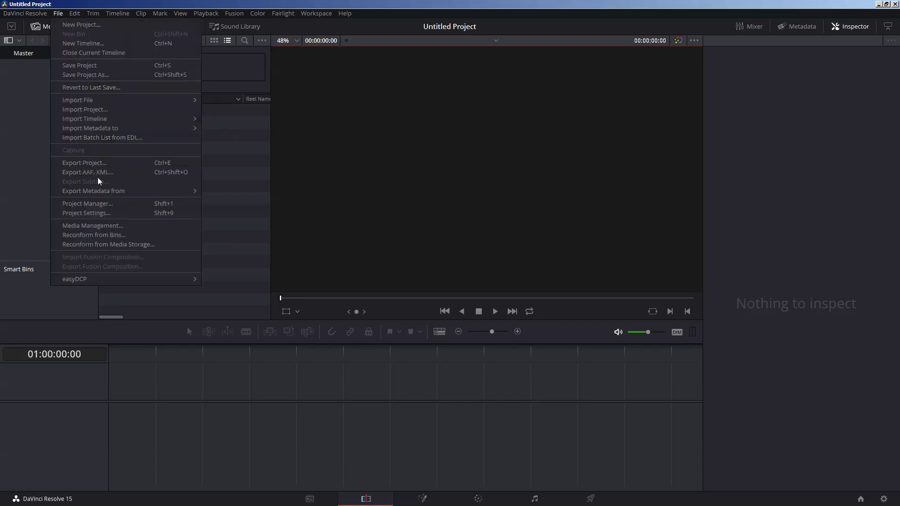
click(101, 214)
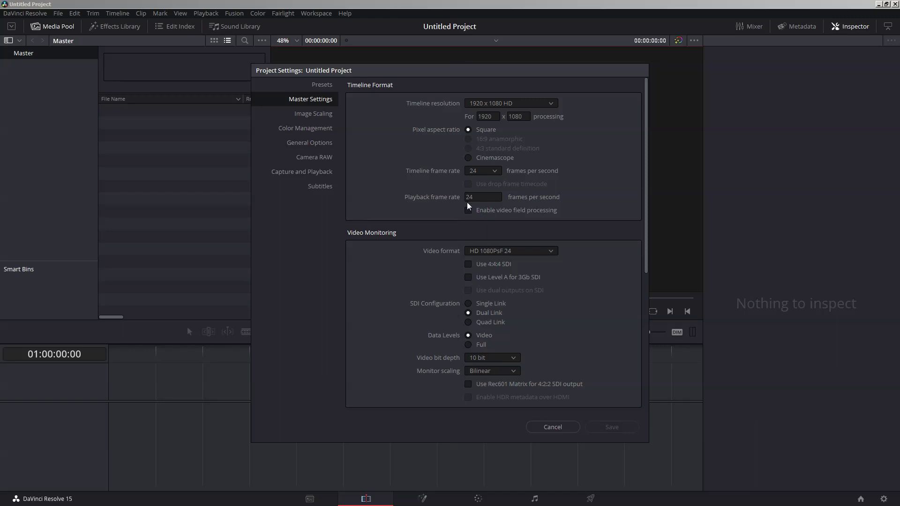
click(480, 172)
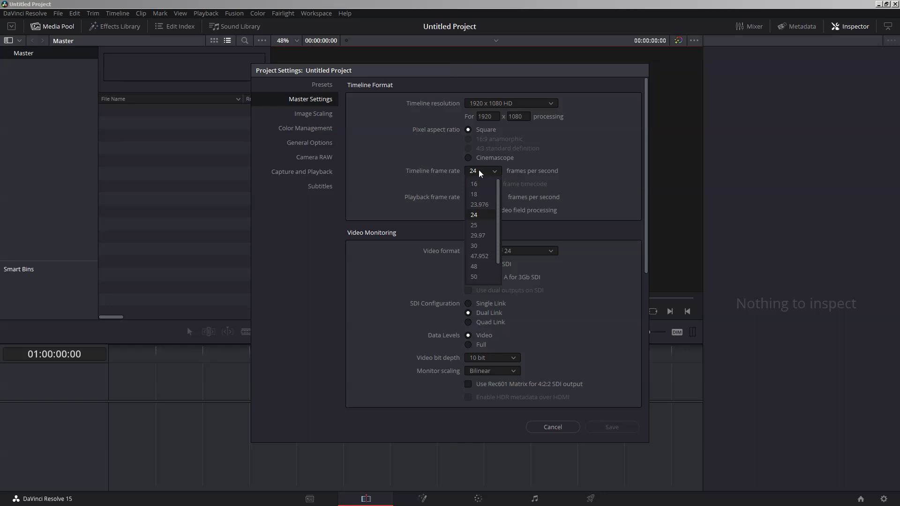
click(480, 246)
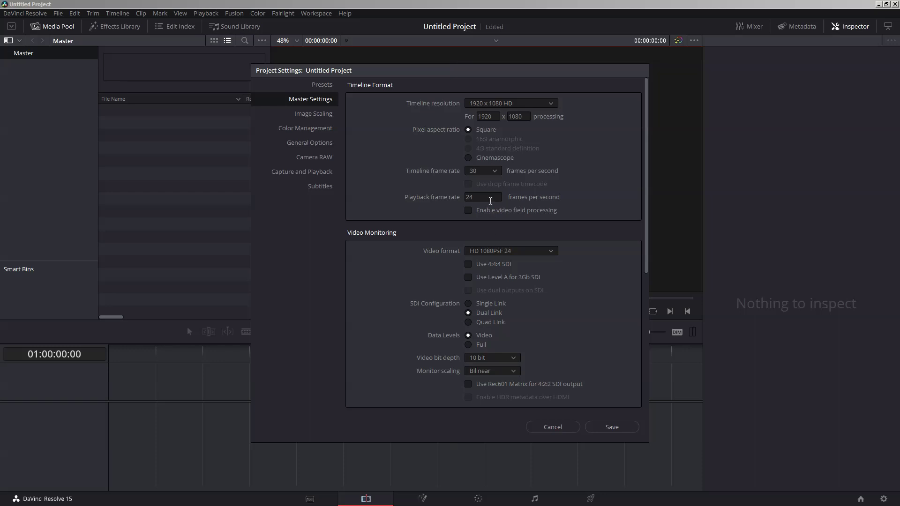
click(476, 197)
text(30)
click(610, 427)
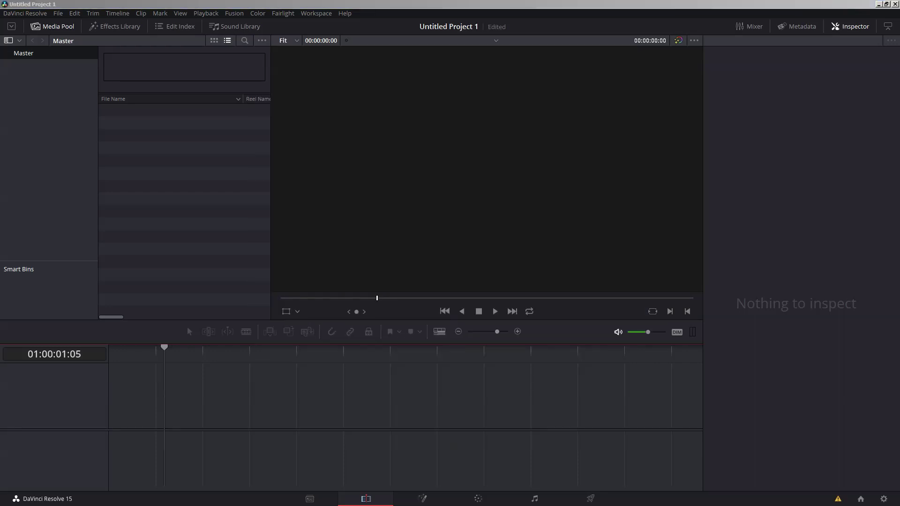
Step: Import 1920x1080 blank.png from the file browser into the Media Pool and timeline
key(alt+Tab)
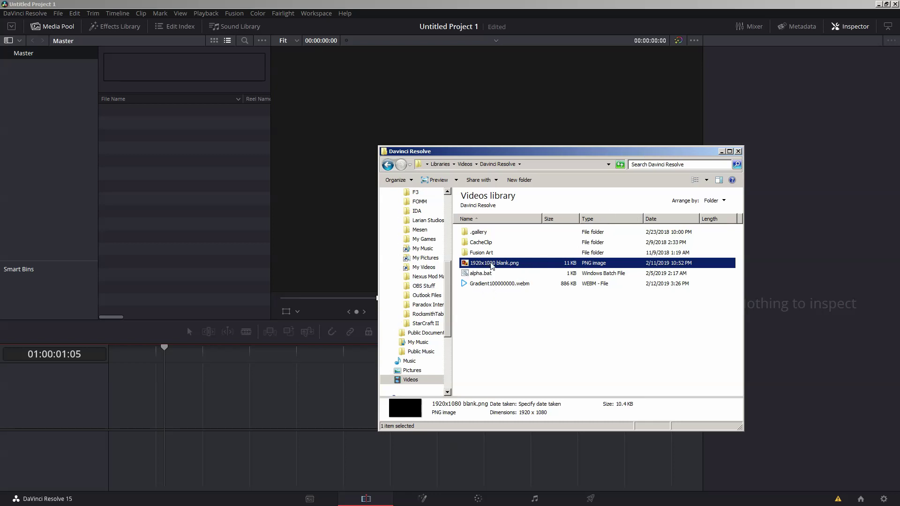
drag(495, 265, 110, 417)
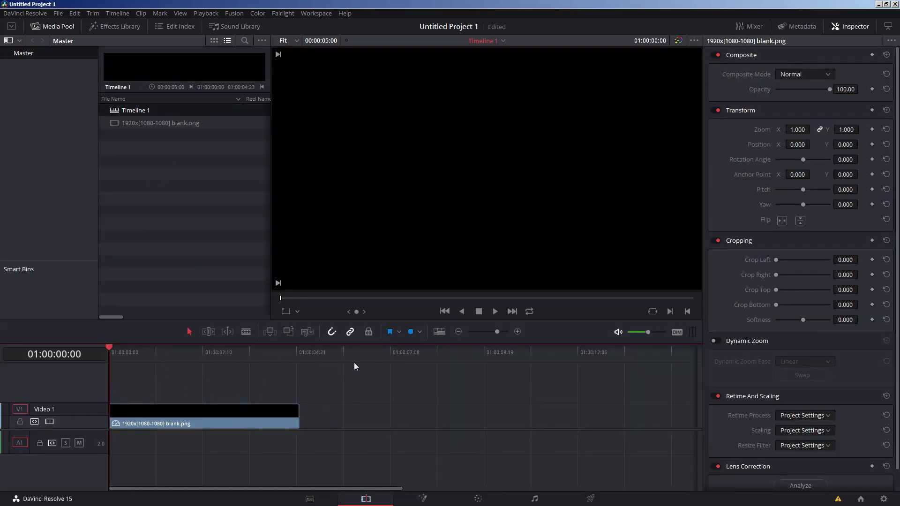
drag(383, 359, 491, 361)
click(291, 386)
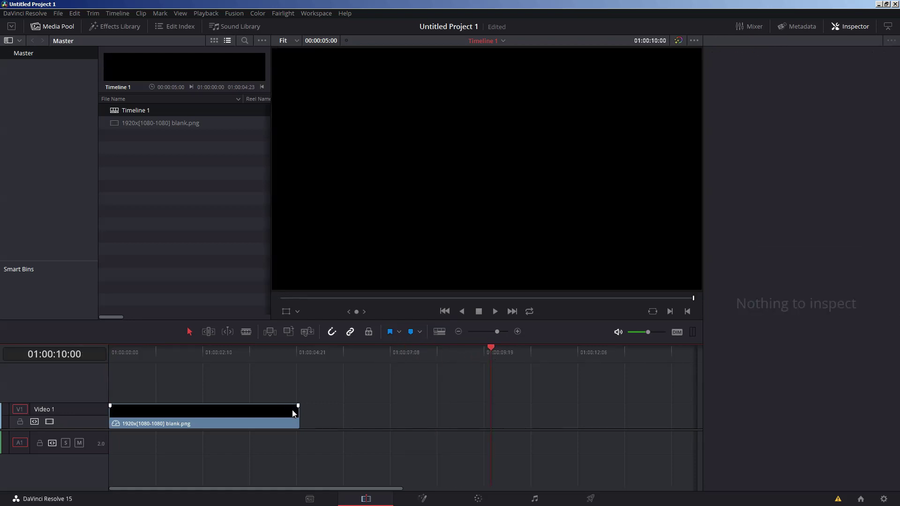
Step: Extend the blank image clip to 10 seconds and convert it into Fusion Clip 1
drag(293, 413, 488, 413)
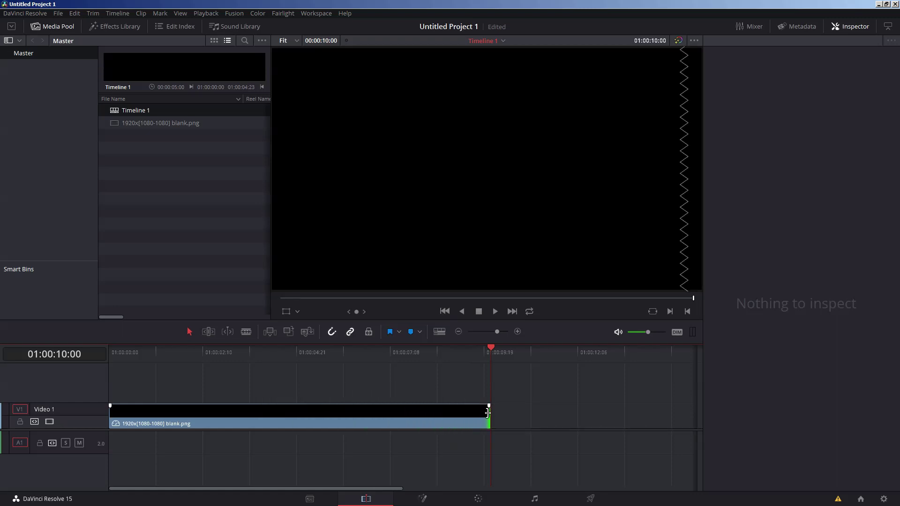
drag(417, 359, 382, 359)
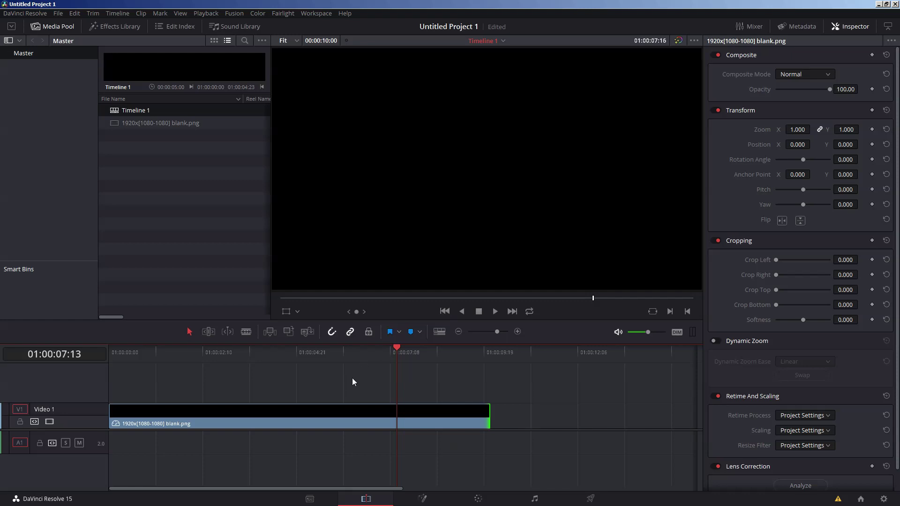
right_click(337, 410)
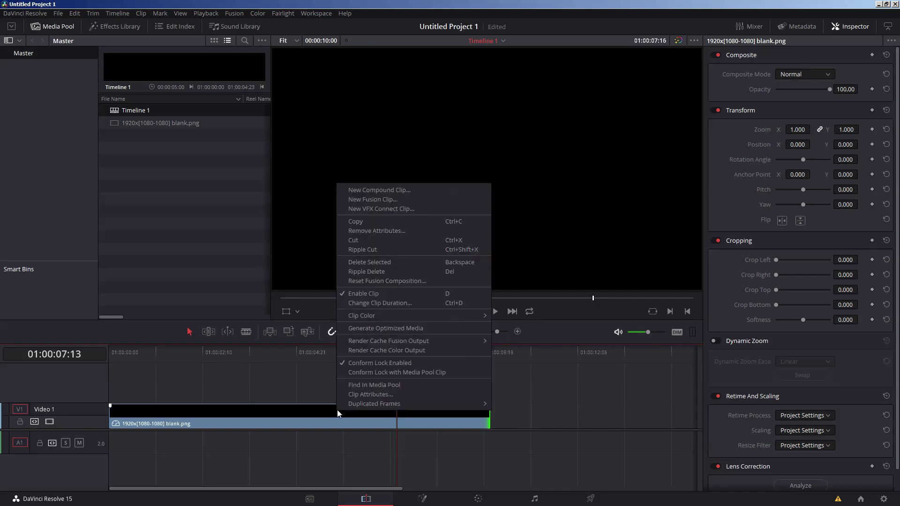
click(390, 201)
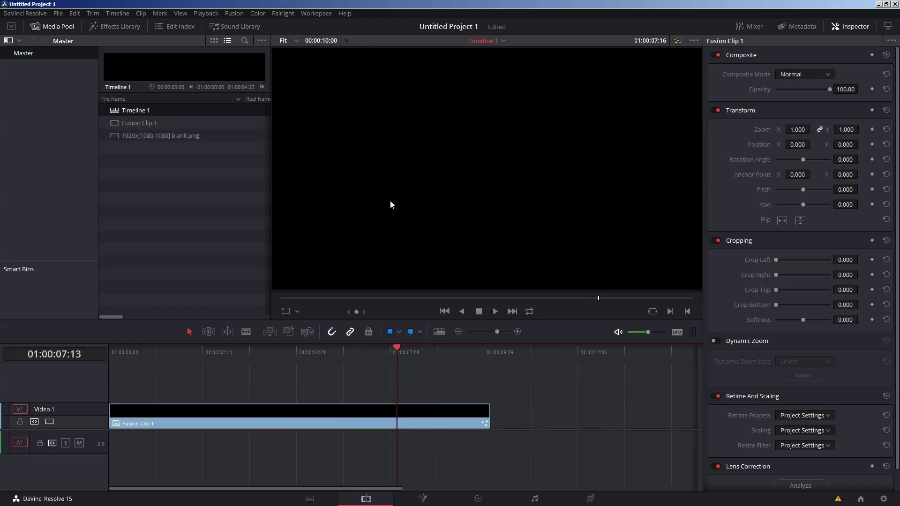
click(421, 498)
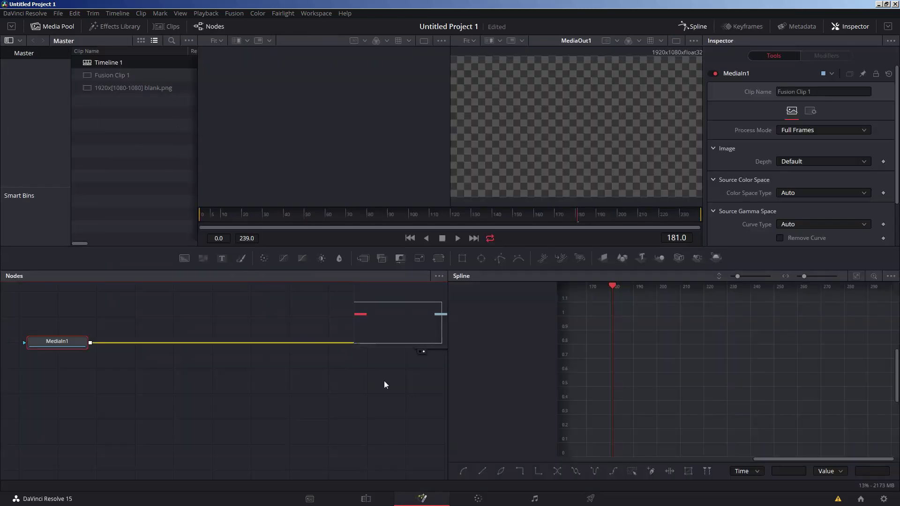
drag(449, 390, 603, 376)
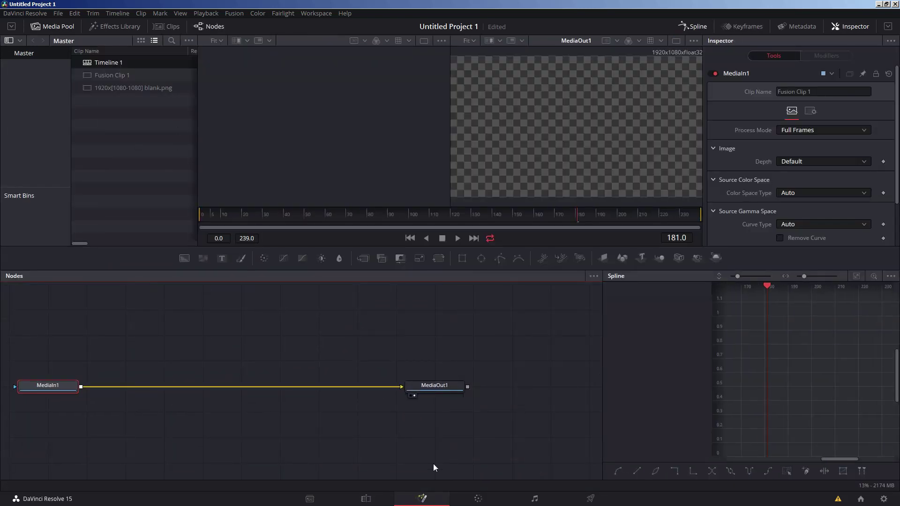
click(366, 498)
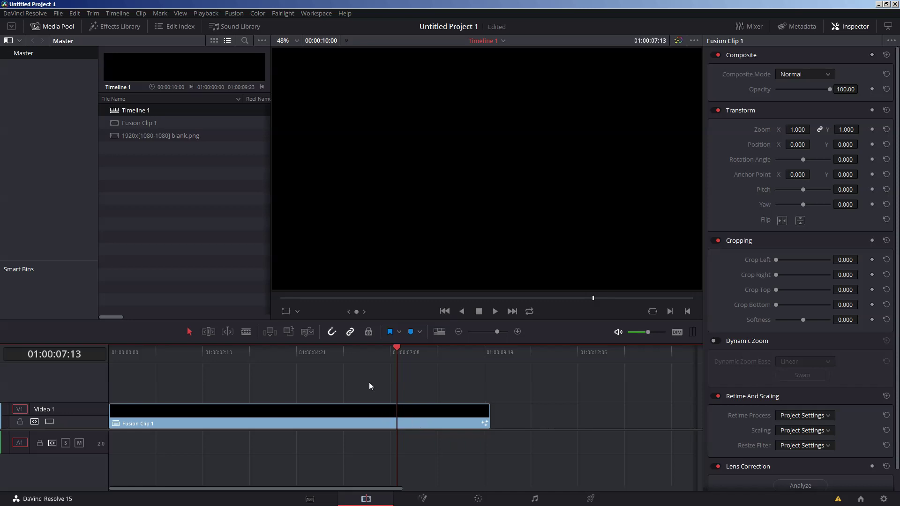
click(348, 417)
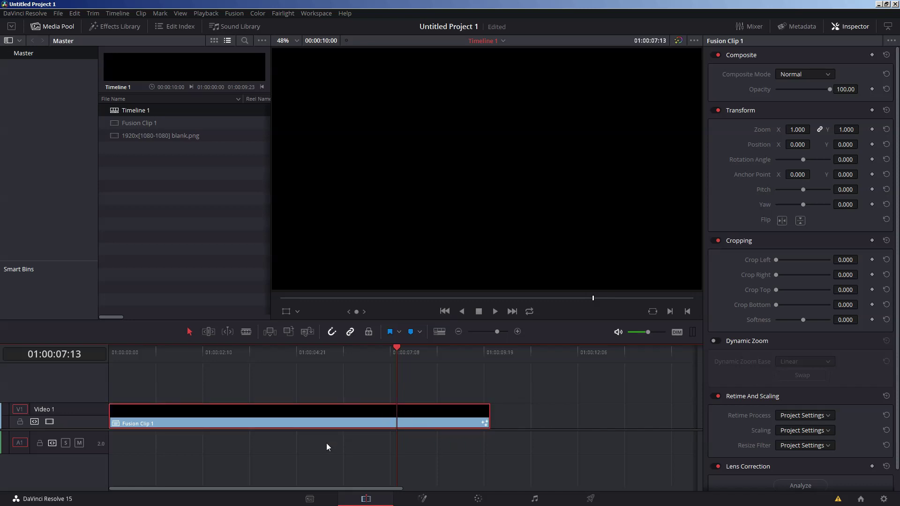
Step: Delete Fusion Clip 1 from the timeline and remove the clips from the Media Pool
key(Delete)
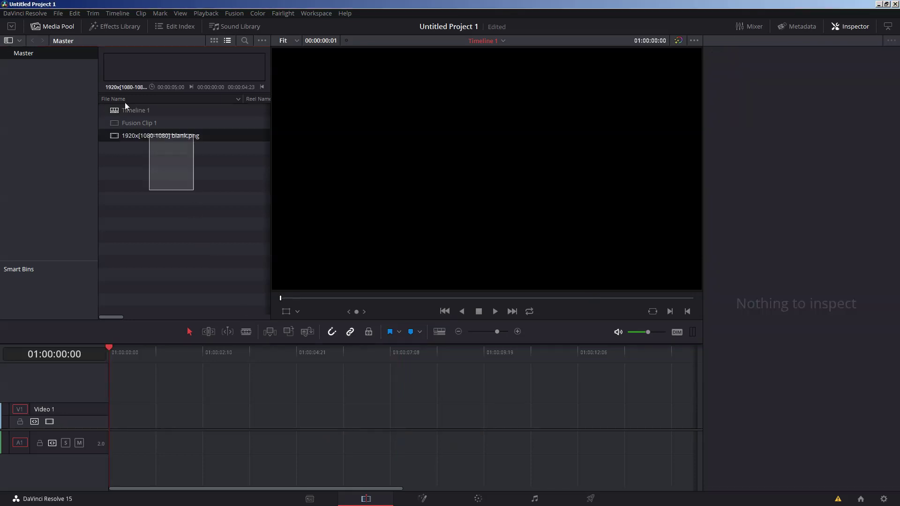
key(Delete)
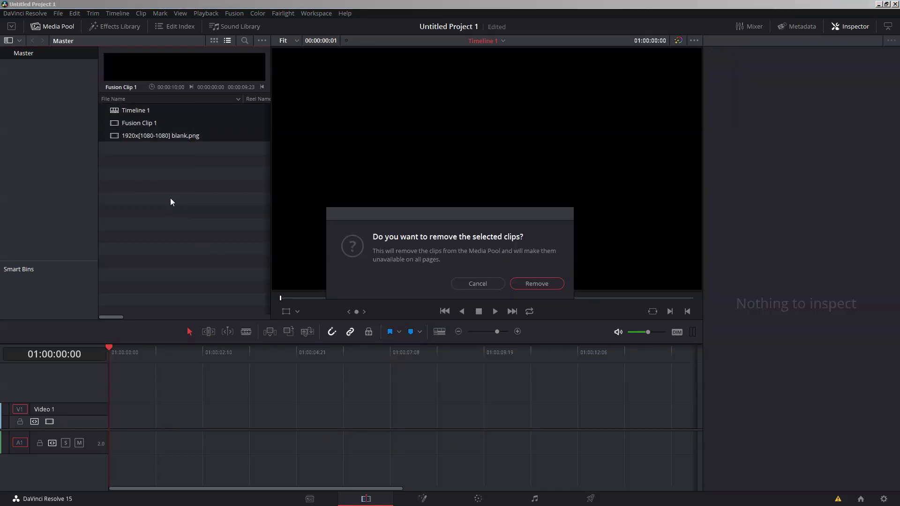
key(Return)
Step: Place a Fusion Composition generator from the Effects Library on the timeline
click(131, 26)
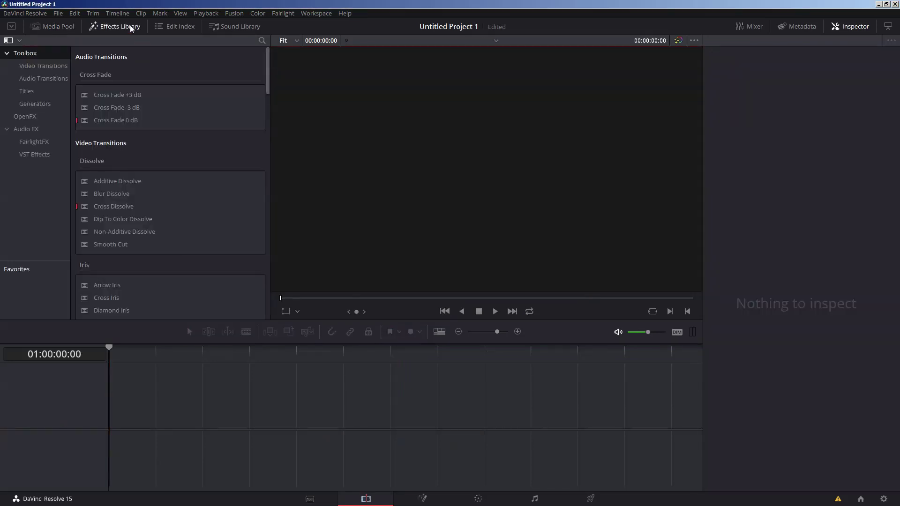
click(39, 104)
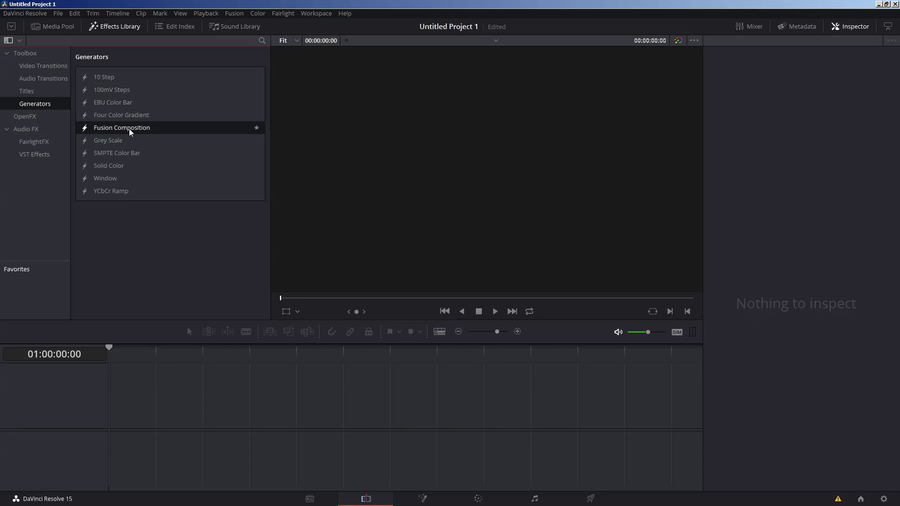
drag(129, 128, 105, 417)
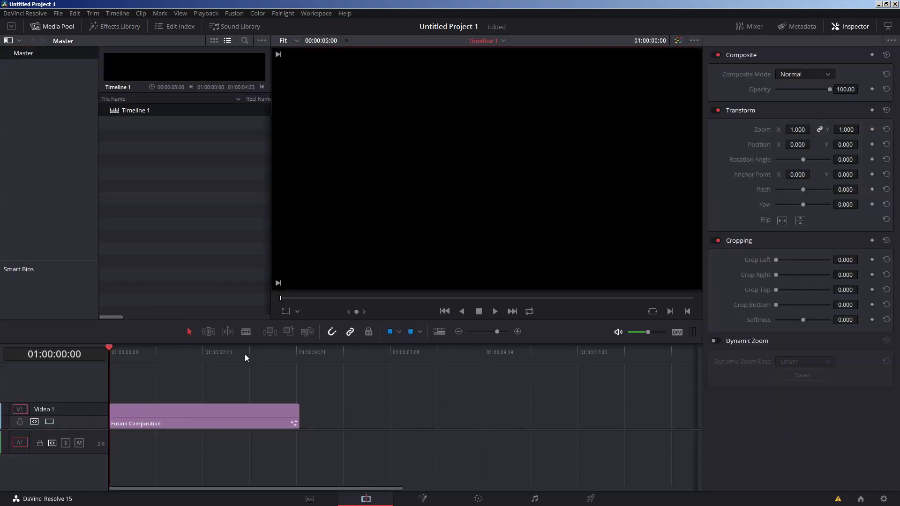
click(214, 352)
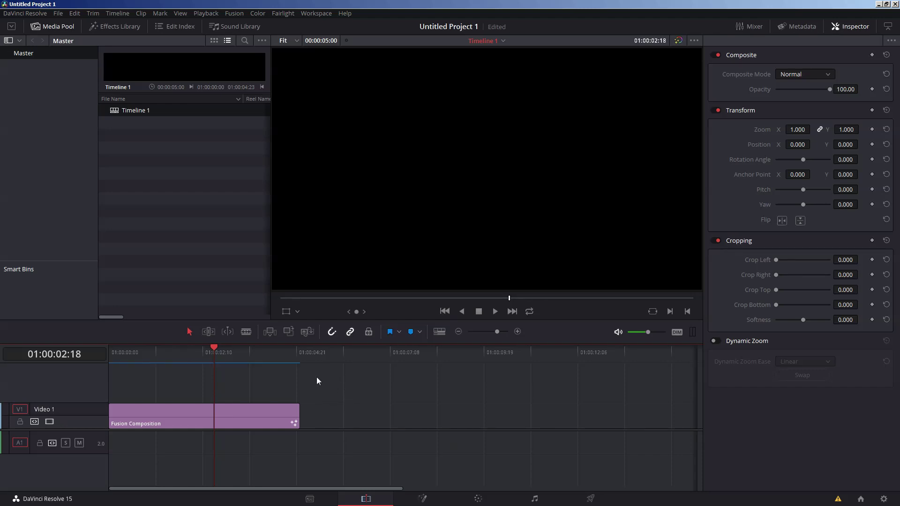
Step: Trim the Fusion Composition to 8:13, back to 5 seconds, then delete it
click(301, 351)
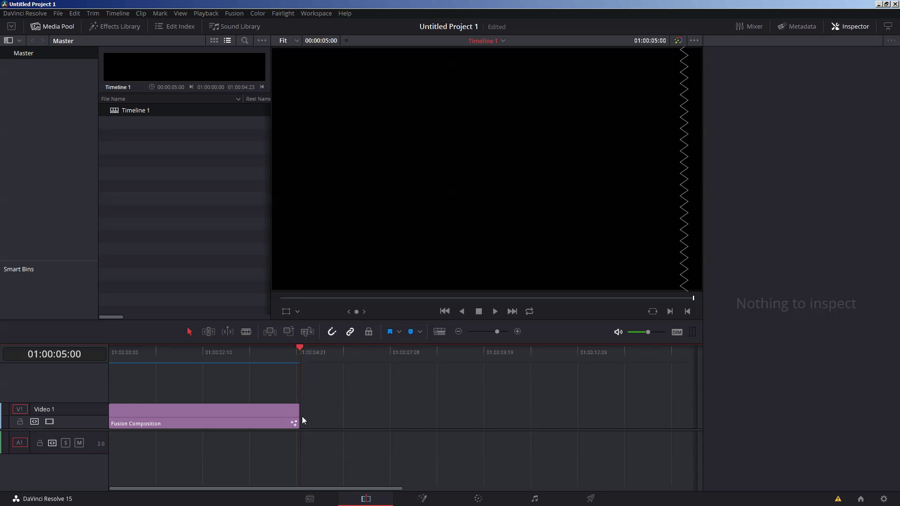
drag(302, 421, 435, 421)
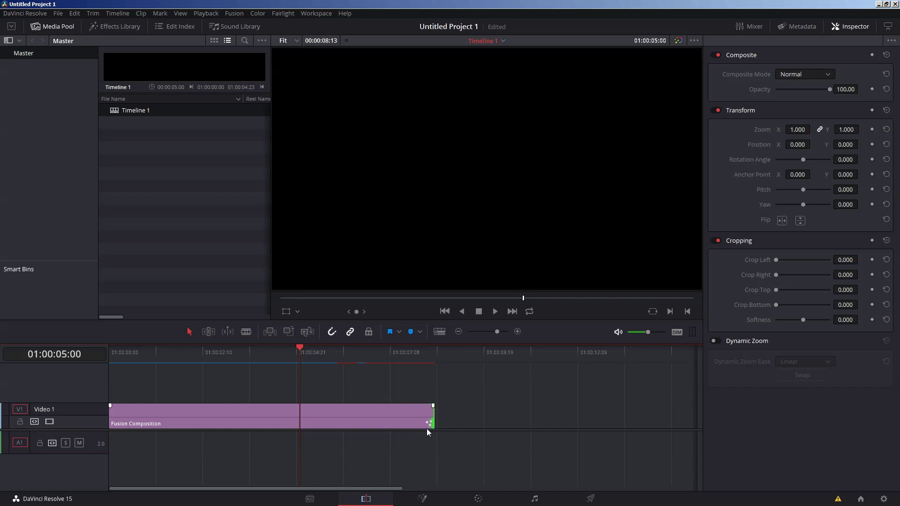
drag(432, 421, 296, 402)
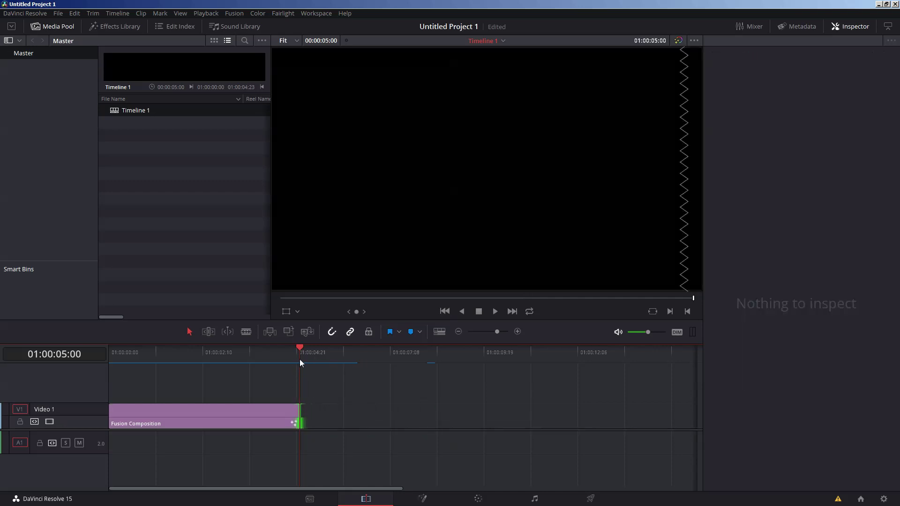
drag(300, 359, 245, 444)
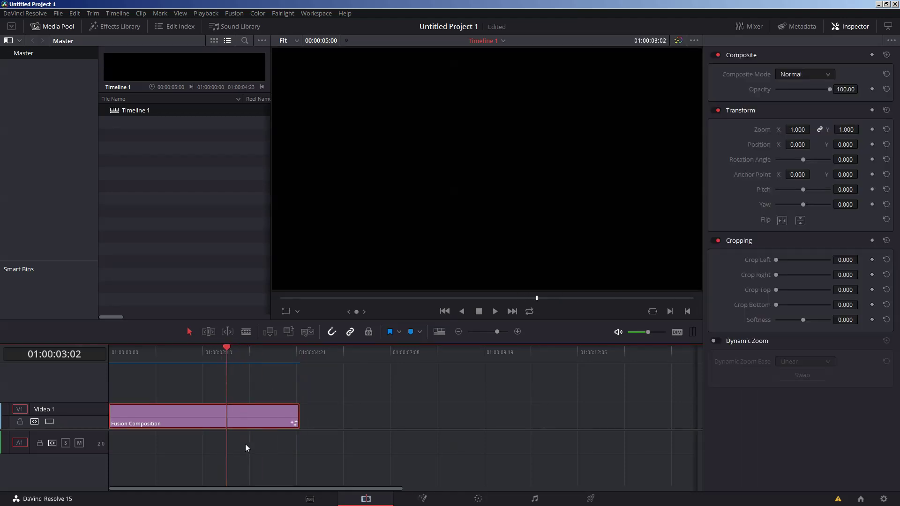
key(Delete)
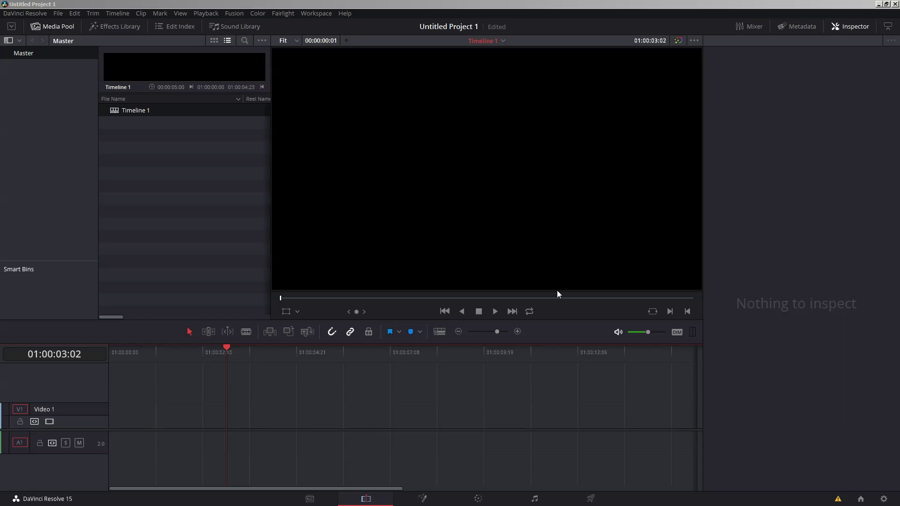
Step: Place a Solid Color generator on Video 1 and extend it to 10 seconds
click(92, 28)
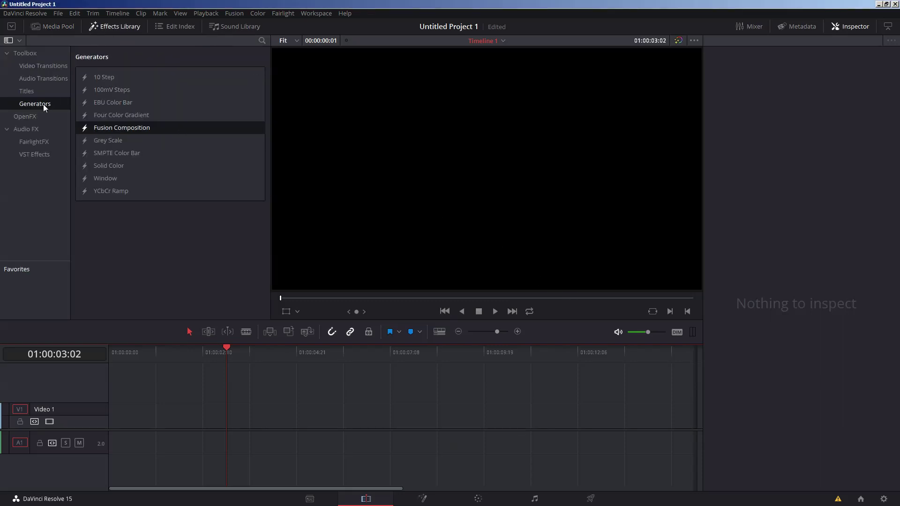
click(112, 166)
drag(117, 166, 113, 411)
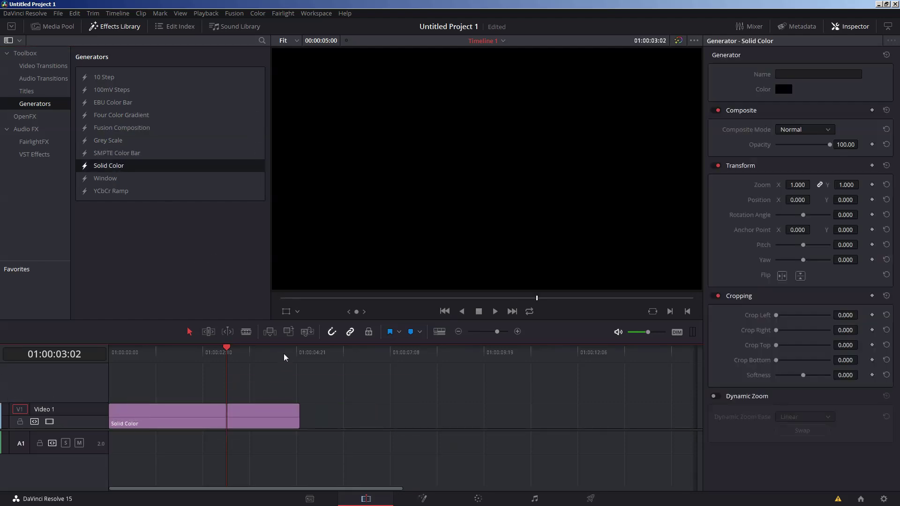
click(328, 352)
drag(328, 353, 491, 352)
click(464, 375)
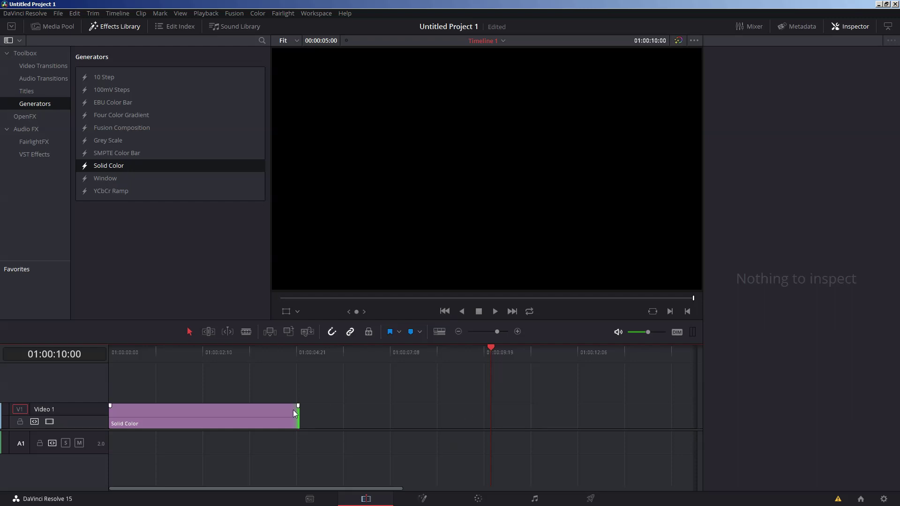
drag(297, 413, 489, 412)
Step: Turn the Solid Color clip into Compound Clip 1, then into a Fusion clip
click(328, 412)
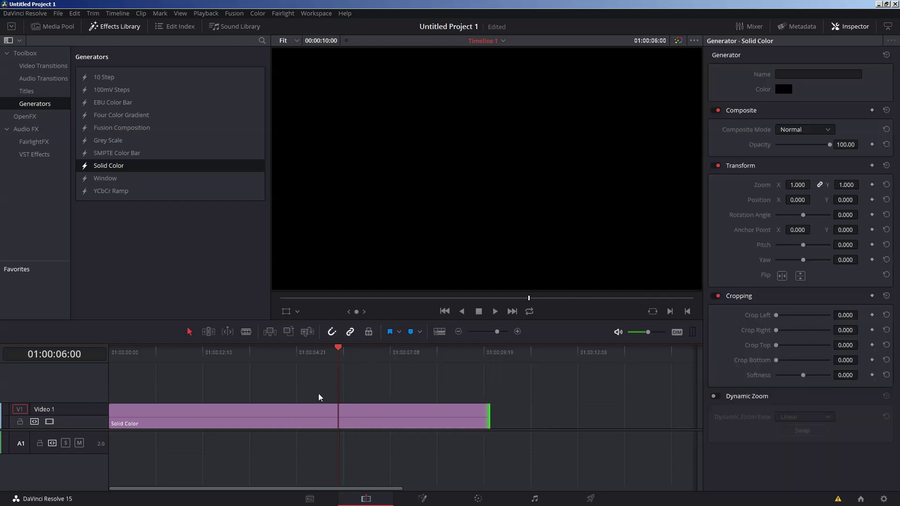
right_click(314, 421)
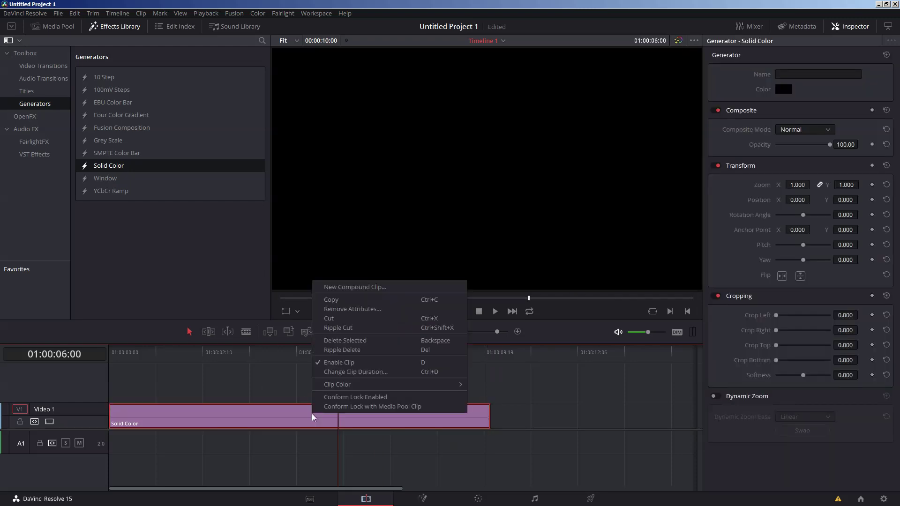
click(383, 290)
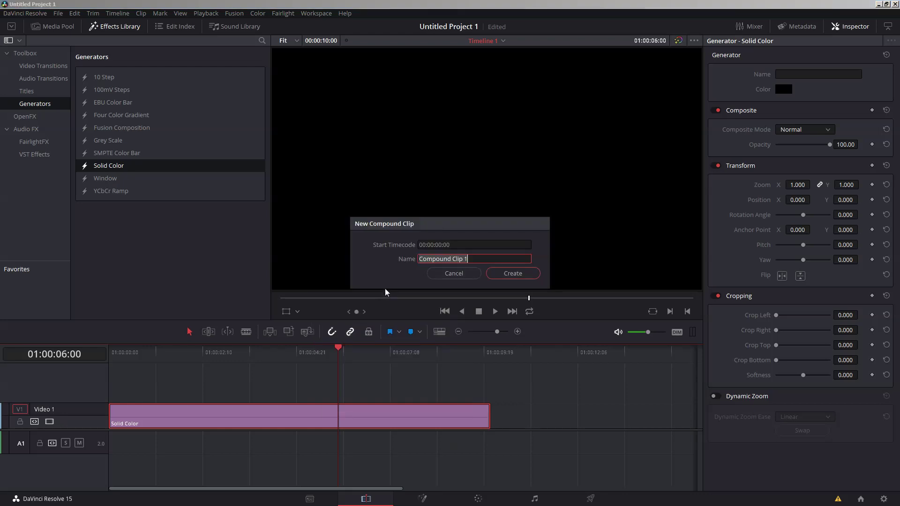
click(509, 275)
right_click(289, 413)
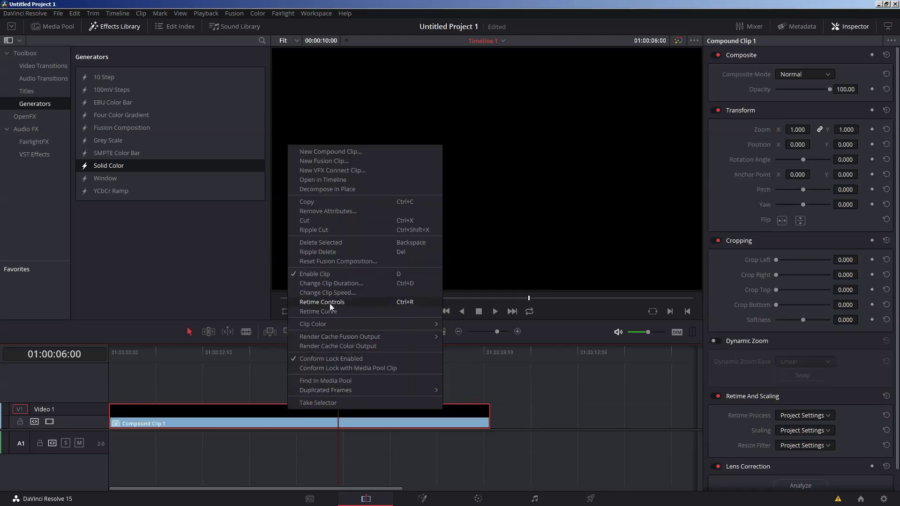
click(341, 163)
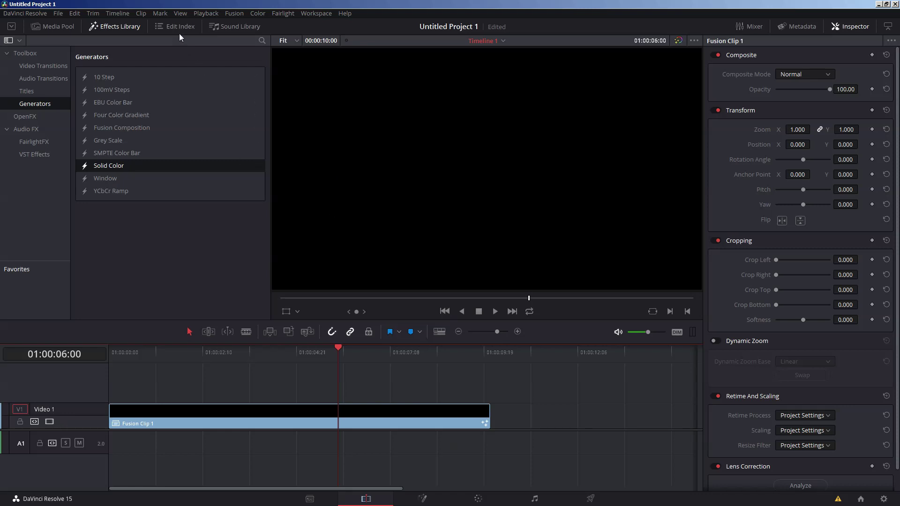
Step: Check Compound Clip 1 and Fusion Clip 1 in the Media Pool, keeping the full 10-second length
click(64, 28)
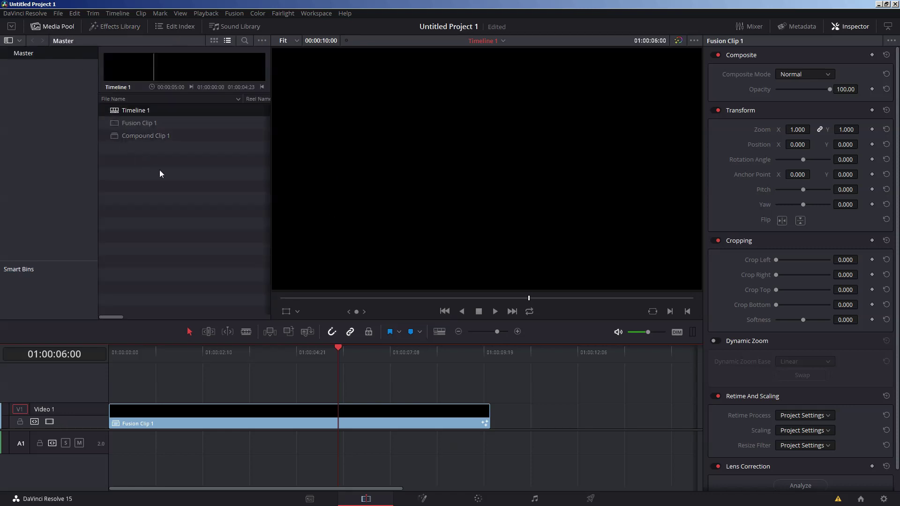
click(136, 136)
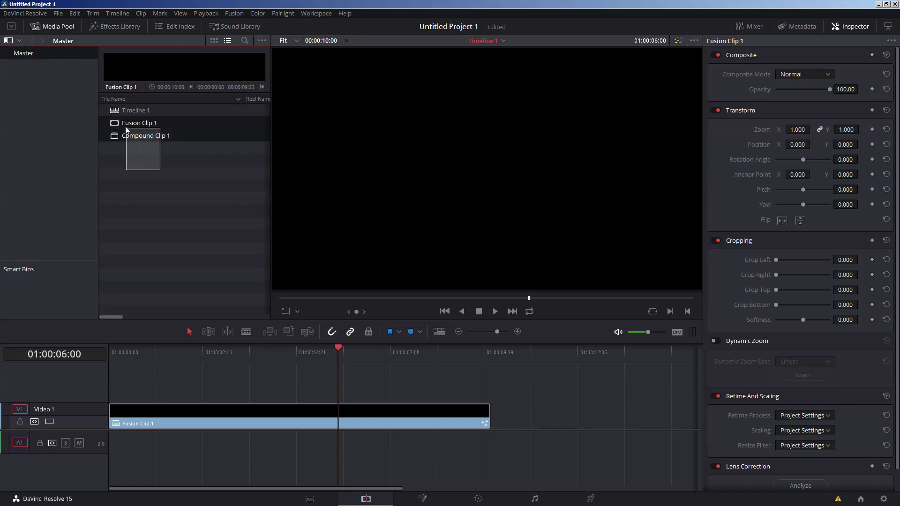
click(150, 121)
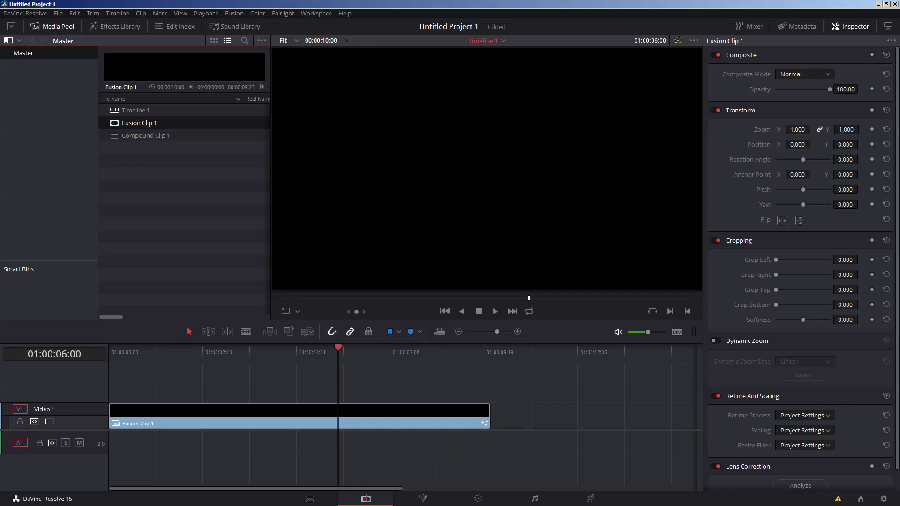
drag(504, 371, 449, 382)
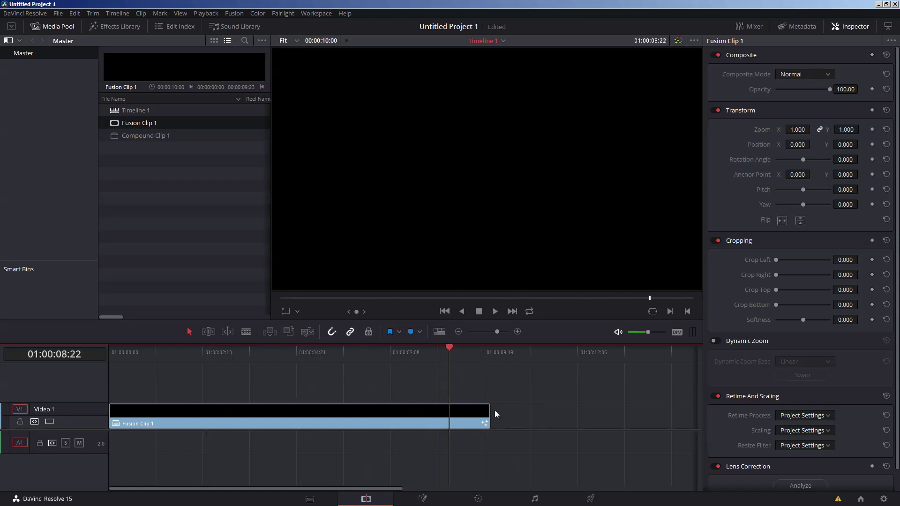
click(488, 414)
drag(487, 415, 511, 417)
click(308, 352)
right_click(341, 426)
click(320, 413)
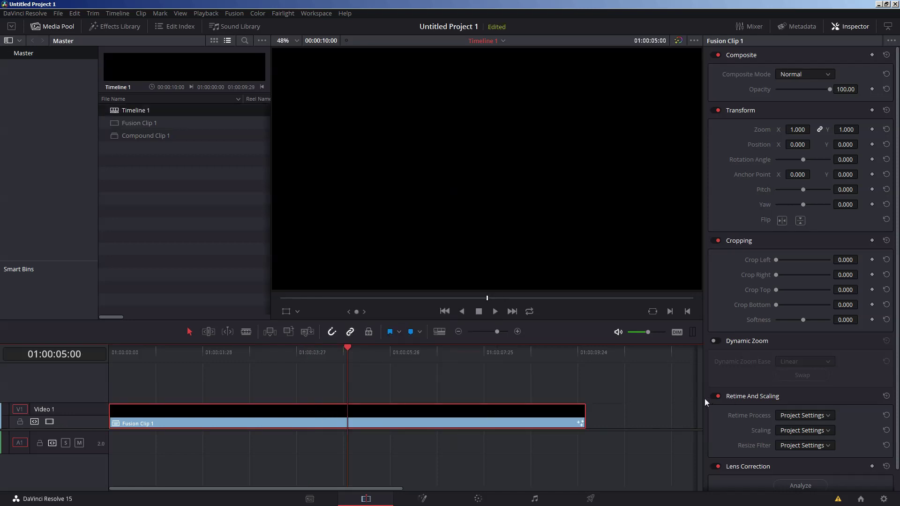
Step: Open Fusion Clip 1 on the Fusion page, widen the node area, and arrange tools to grid
click(418, 498)
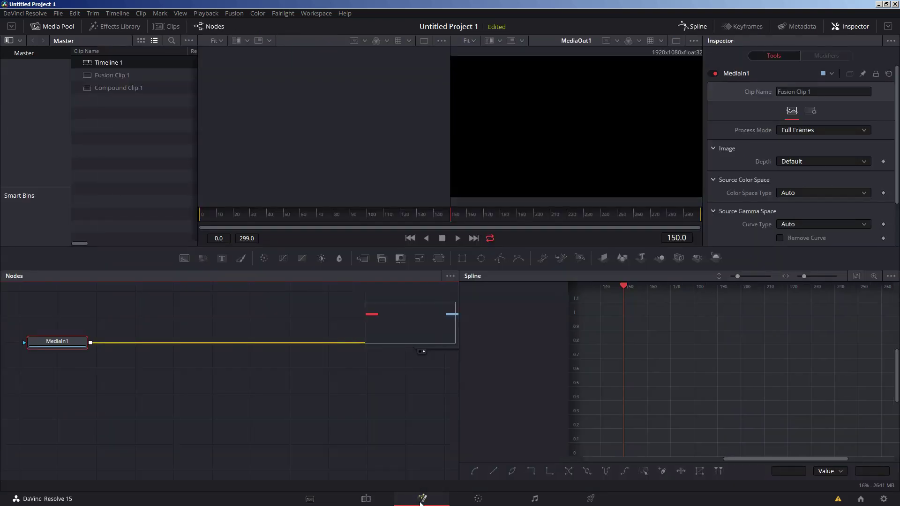
drag(459, 299, 682, 328)
drag(399, 327, 500, 371)
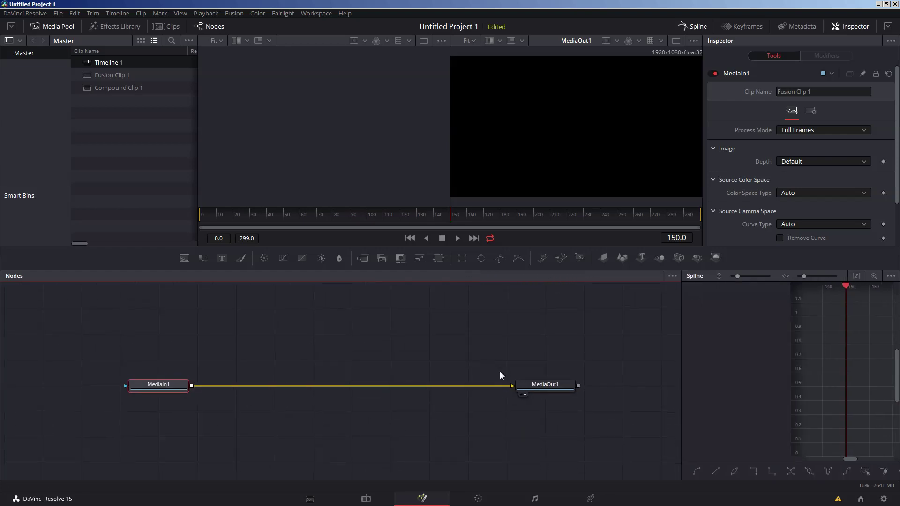
right_click(479, 325)
mouse_move(508, 369)
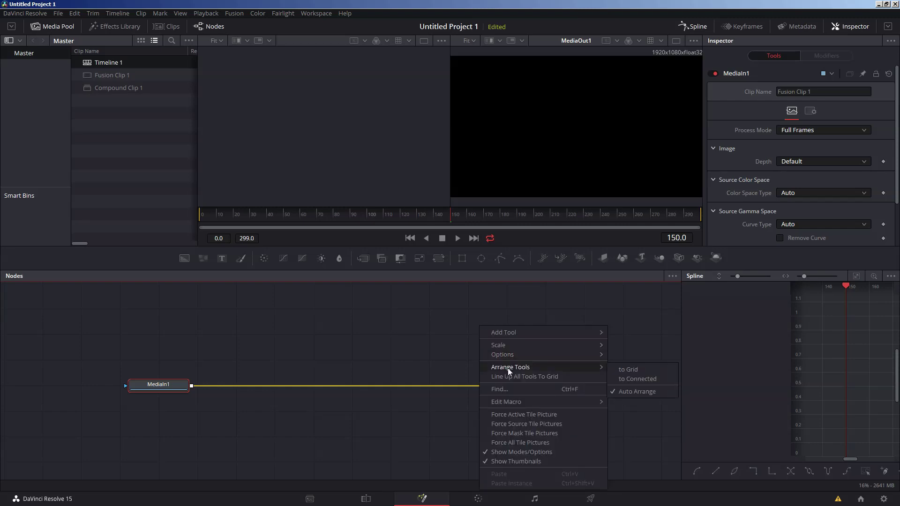
click(640, 369)
Step: Move MediaOut1 beside MediaIn1 and add a Background node and a Merge node
drag(531, 396, 367, 348)
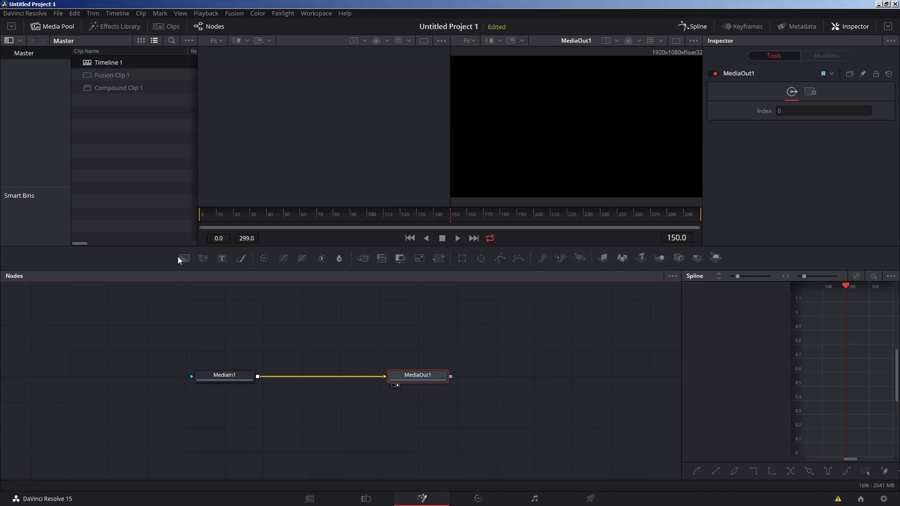
drag(184, 257, 235, 357)
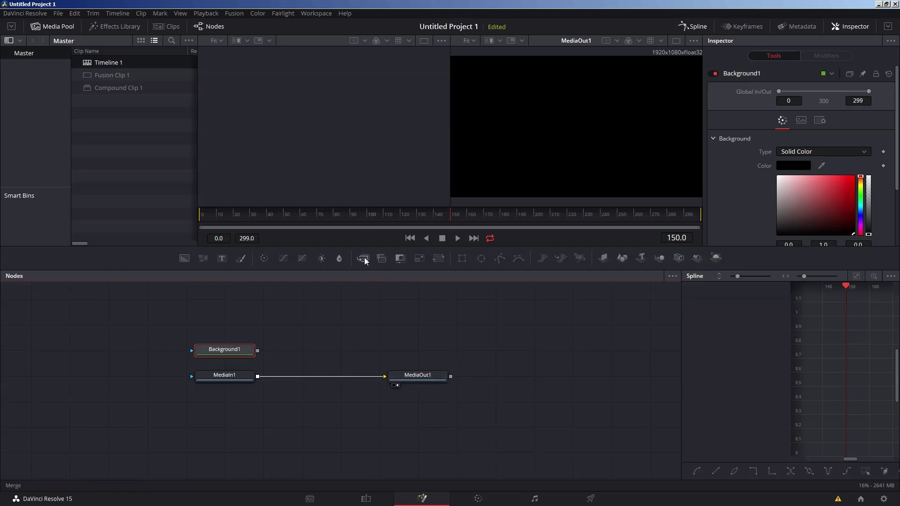
drag(364, 257, 325, 348)
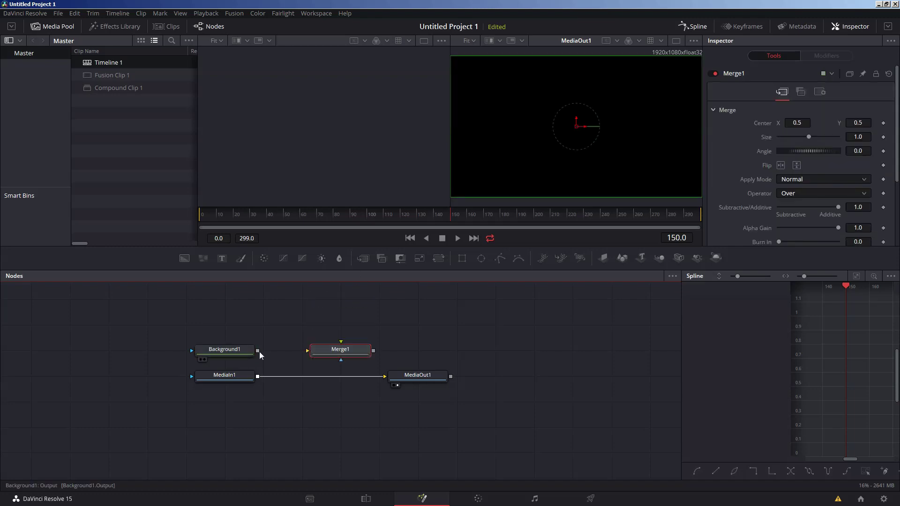
Step: Wire Background1 and MediaIn1 into Merge1 and on to MediaOut1 by hand, then undo it
drag(258, 351, 340, 350)
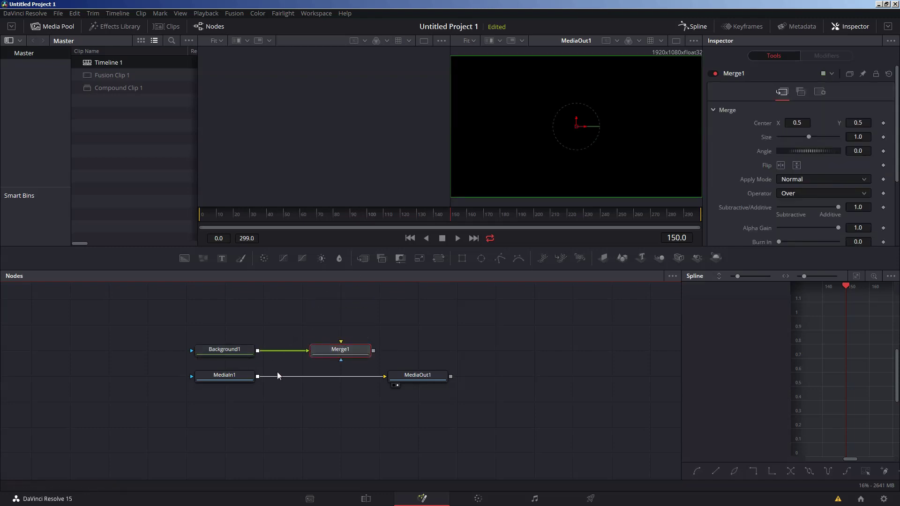
drag(258, 379, 341, 359)
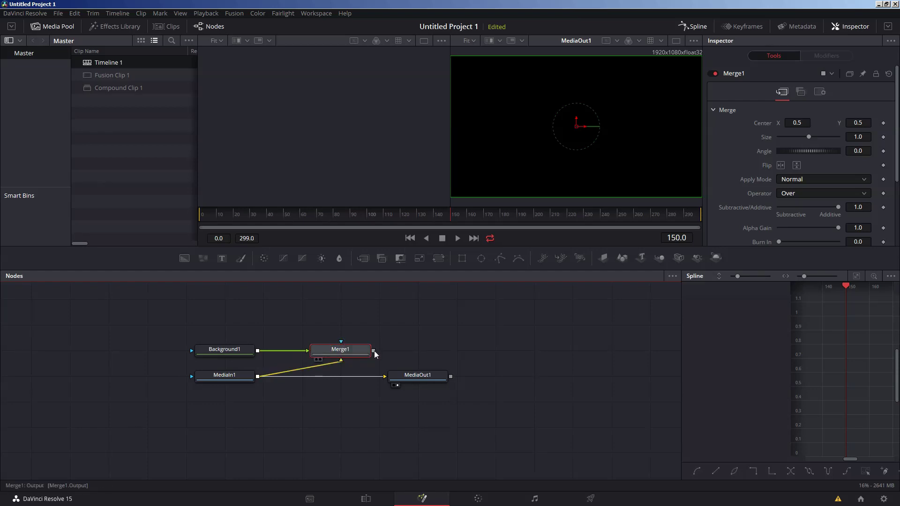
drag(374, 351, 409, 360)
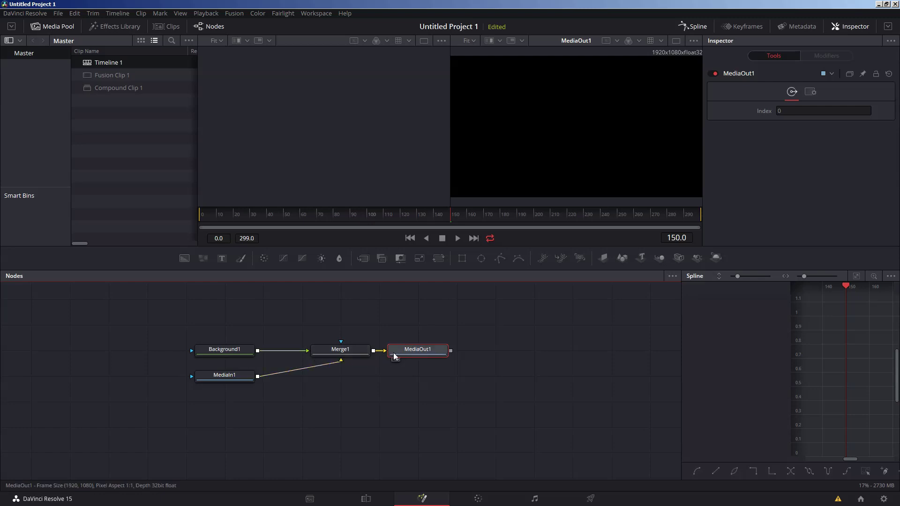
key(ctrl+z)
key(ctrl+z)
key(ctrl+z)
key(ctrl+z)
key(ctrl+z)
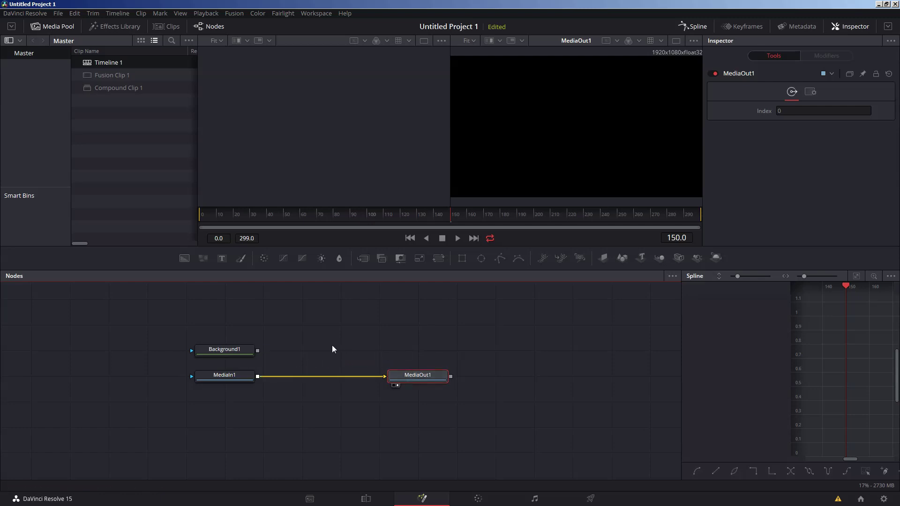
Step: Drop Background1's output onto MediaIn1's output to auto-insert a Merge feeding MediaOut1
drag(257, 351, 285, 331)
drag(264, 375, 258, 380)
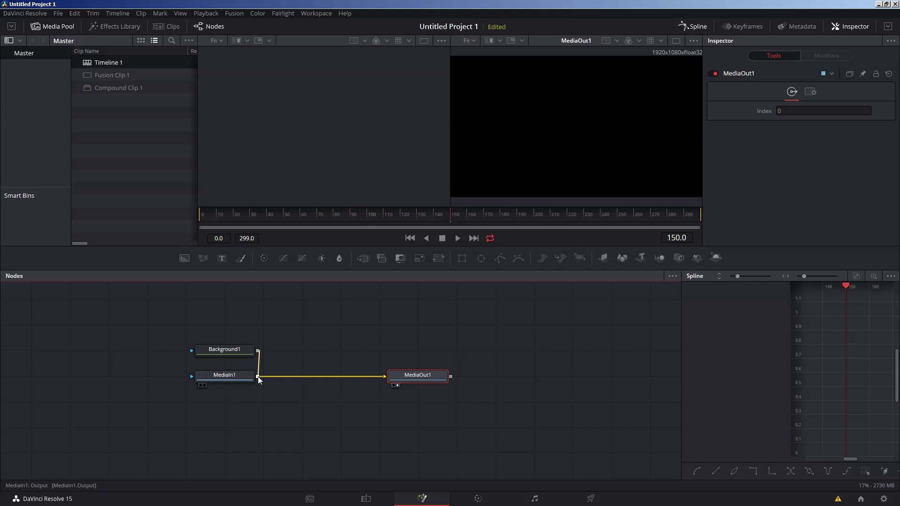
drag(258, 376, 258, 376)
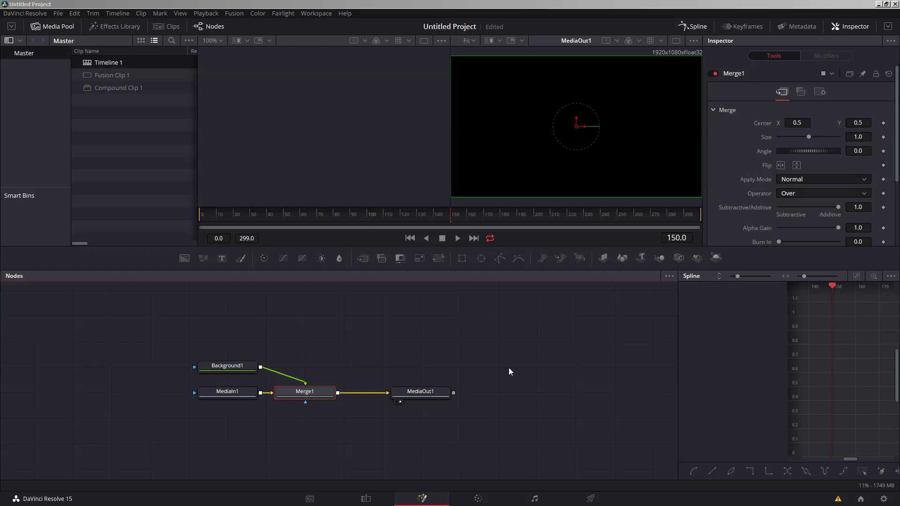
Step: Select Background1, expand the Inspector, and set its Background Type to Gradient
click(234, 366)
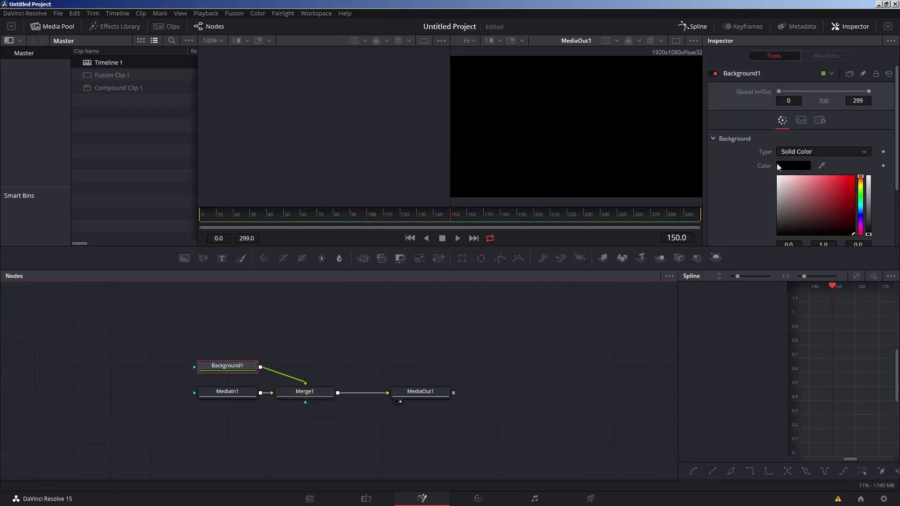
click(846, 29)
click(847, 28)
click(887, 29)
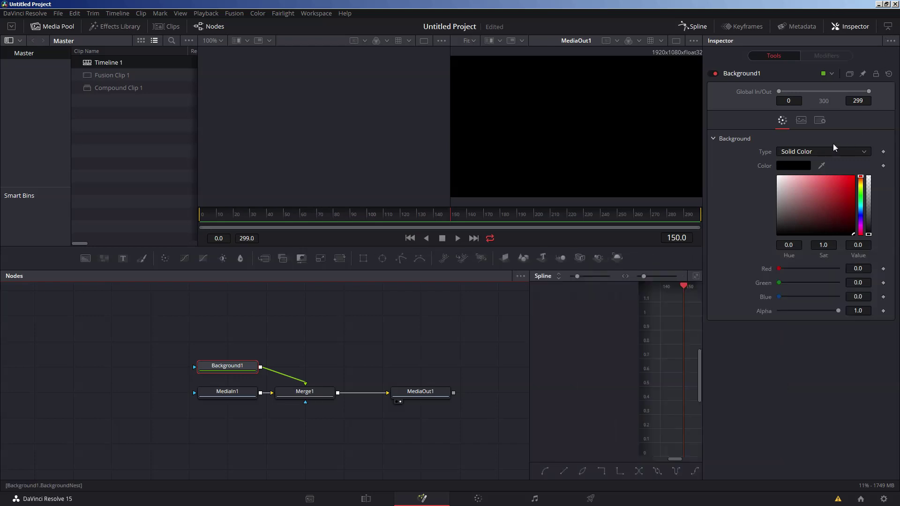
drag(529, 358, 671, 354)
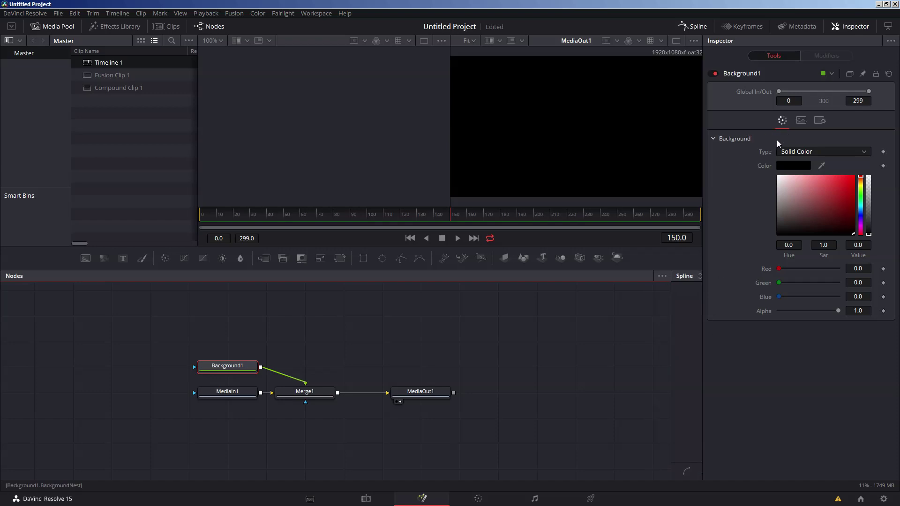
click(797, 152)
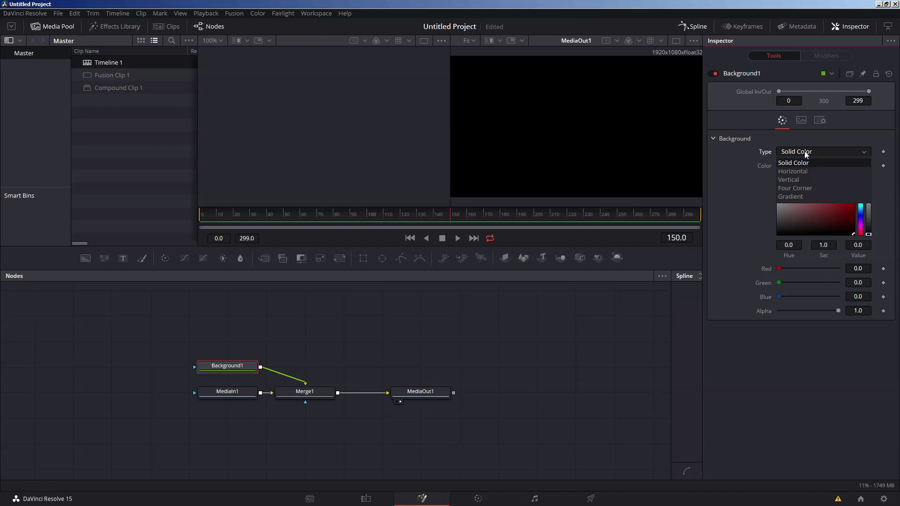
click(807, 198)
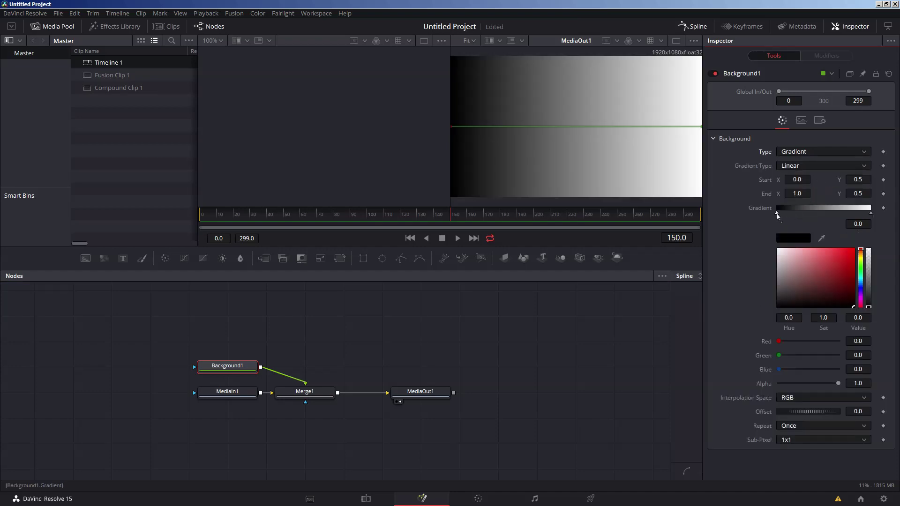
Step: Colour the gradient's left stop pure red and its right stop pure blue
drag(853, 260, 858, 247)
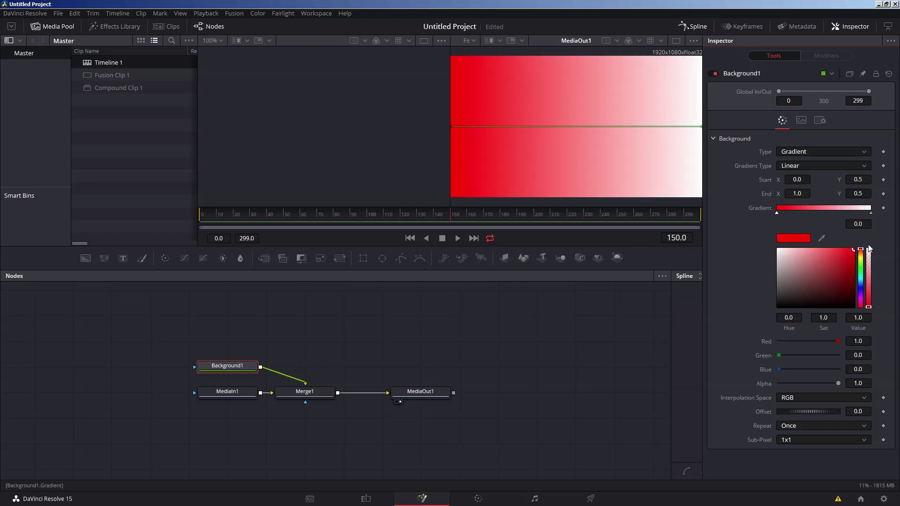
click(870, 212)
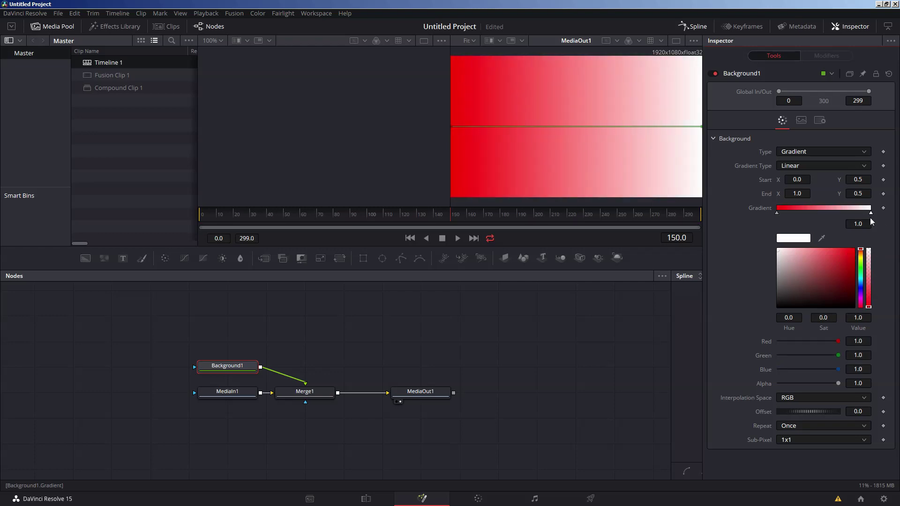
click(860, 288)
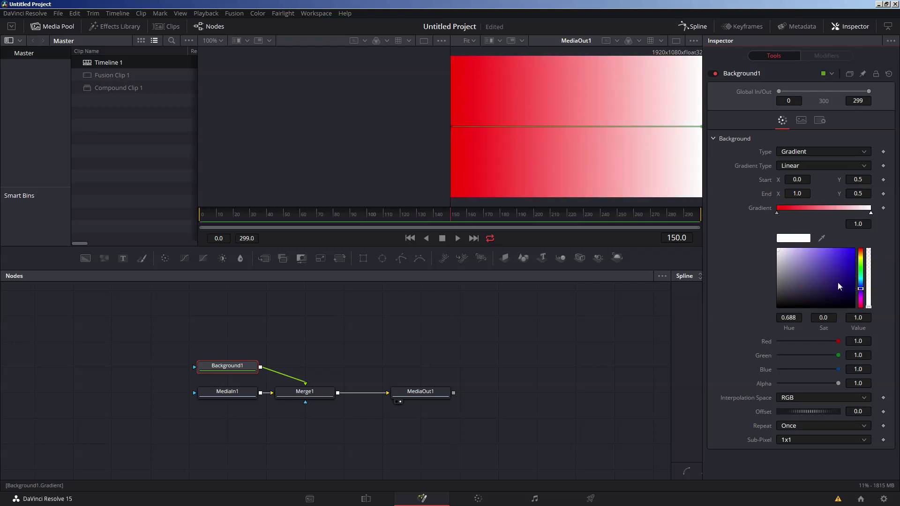
mouse_move(853, 253)
mouse_down()
mouse_move(860, 253)
mouse_move(854, 248)
mouse_up()
click(860, 287)
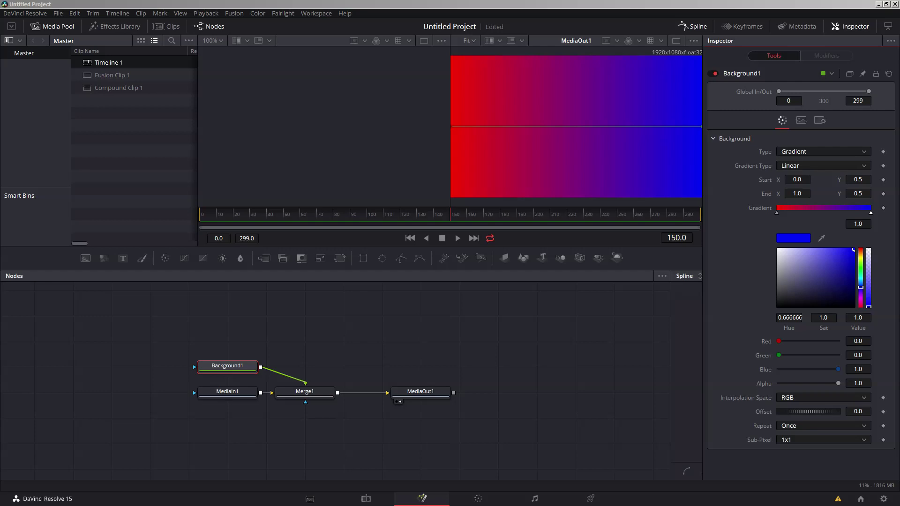
click(777, 214)
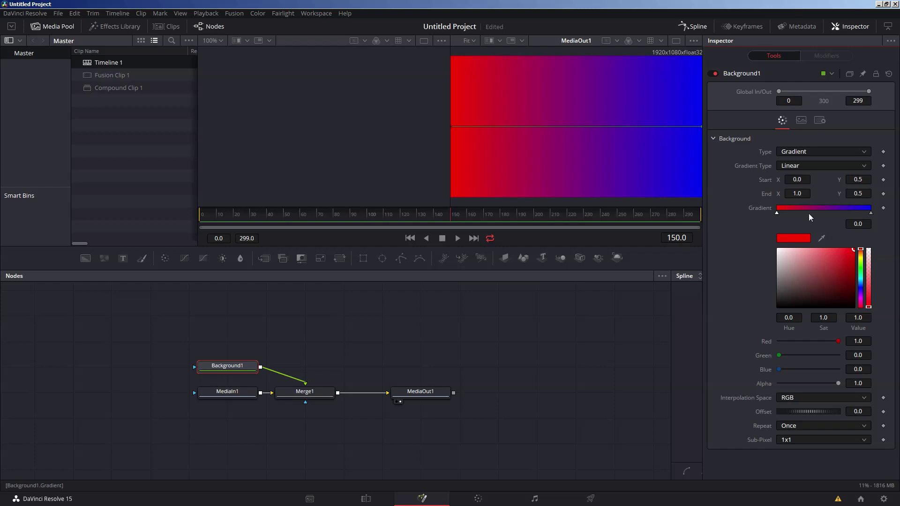
Step: Add and remove extra gradient stops, nudging the red and blue stops toward the ends
click(786, 210)
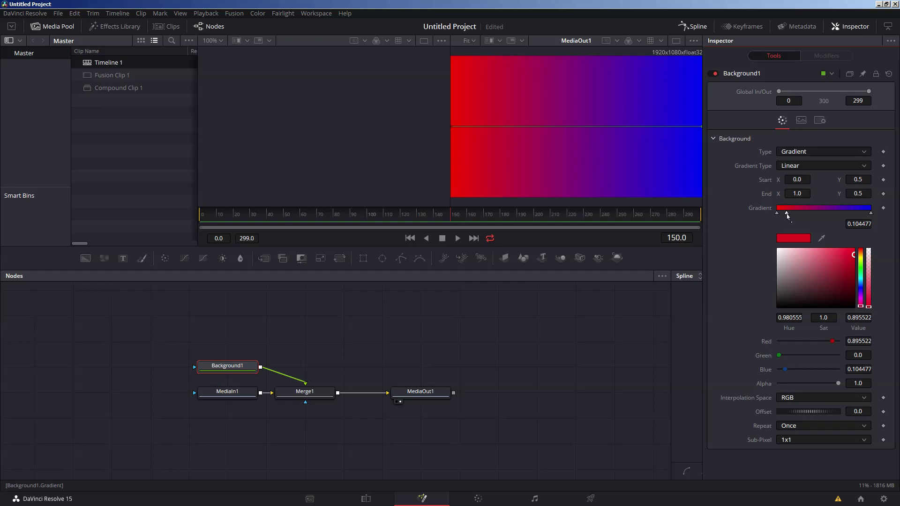
key(Delete)
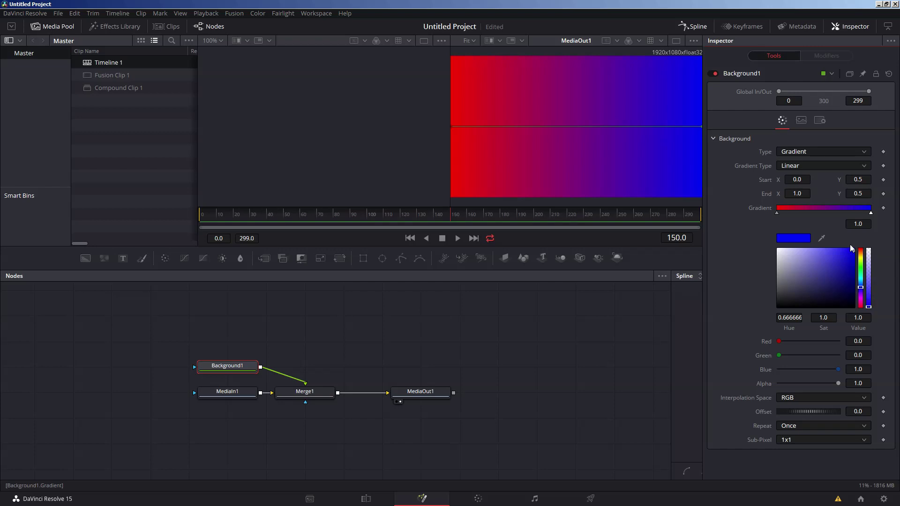
click(784, 215)
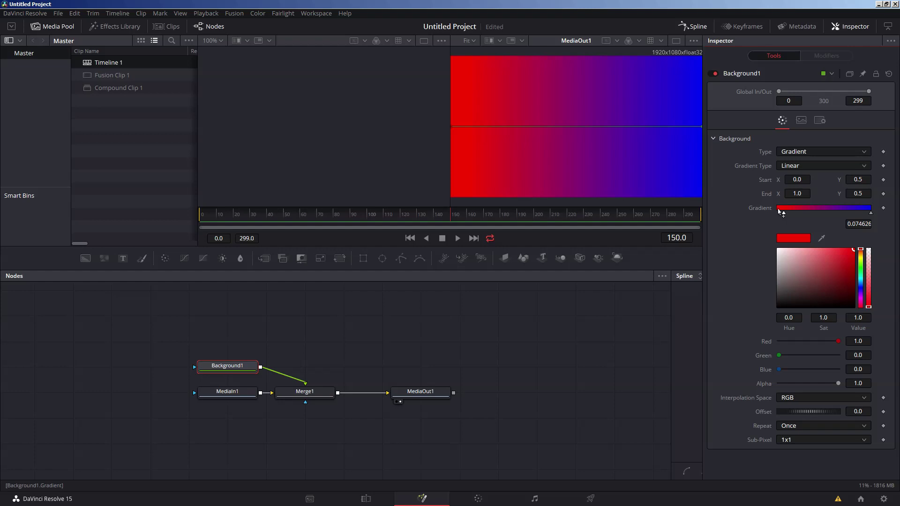
drag(871, 213, 870, 213)
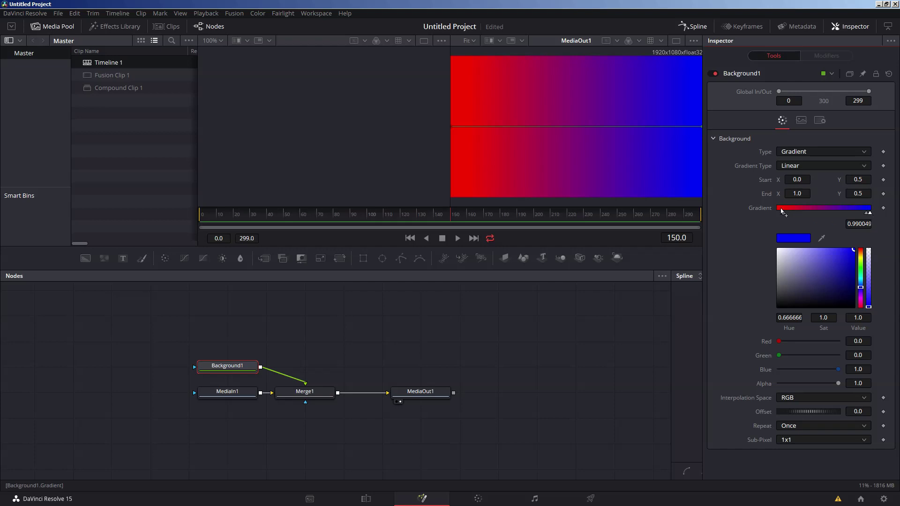
drag(784, 213, 784, 216)
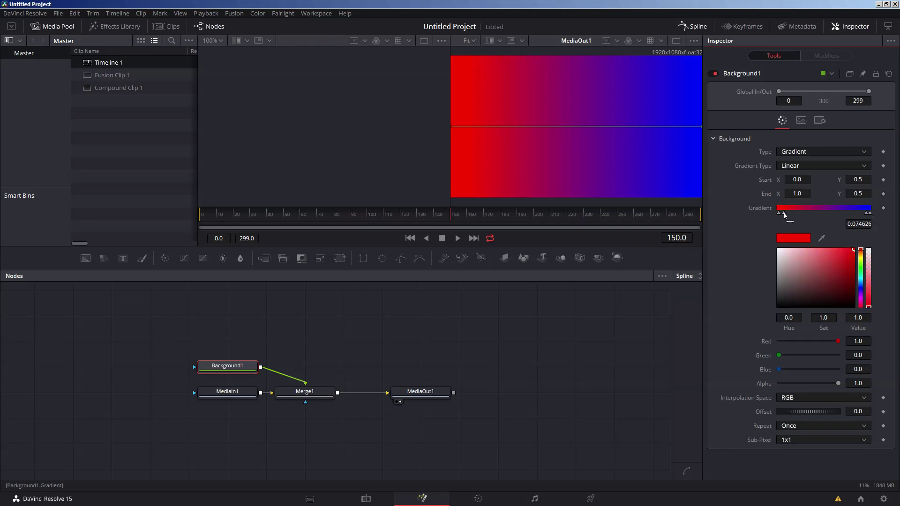
Step: Type exact stop positions: -0.002 for the red stop and 0.001 for the blue stop
click(862, 223)
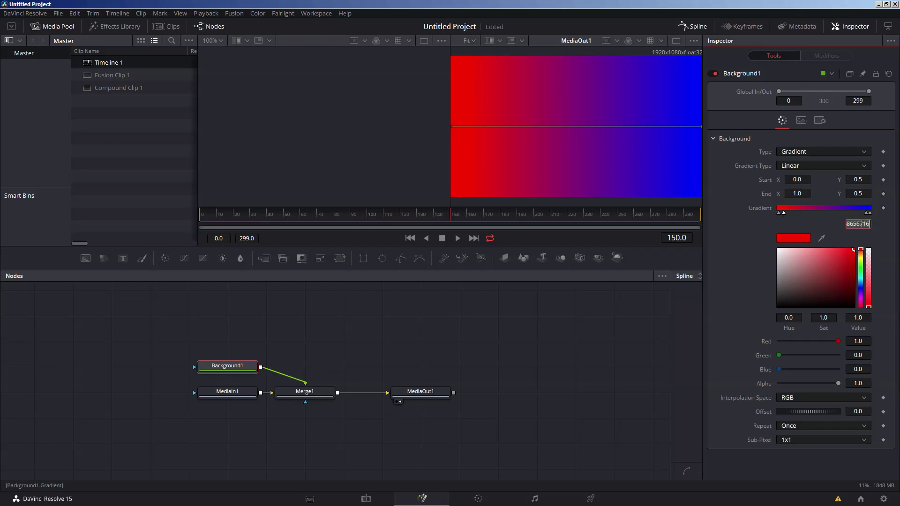
key(ctrl+a)
key(BackSpace)
text(-0.002)
key(Tab)
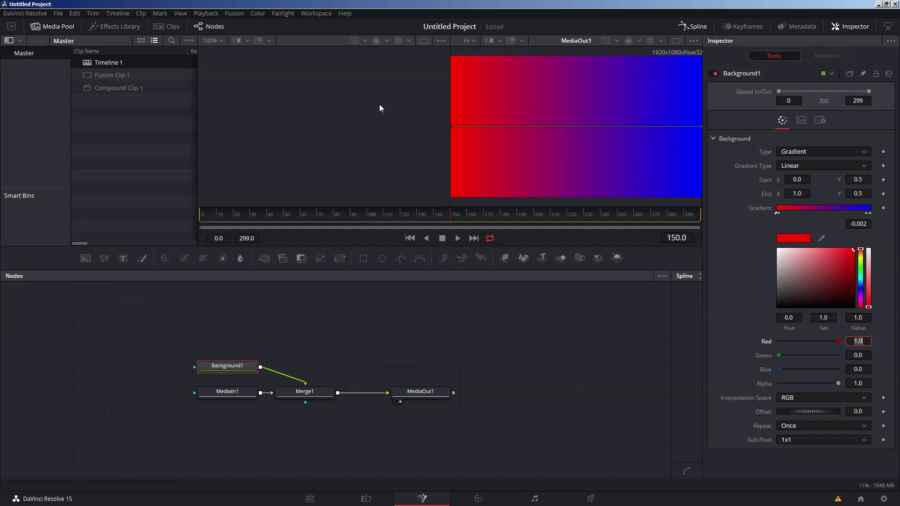
click(868, 214)
click(865, 224)
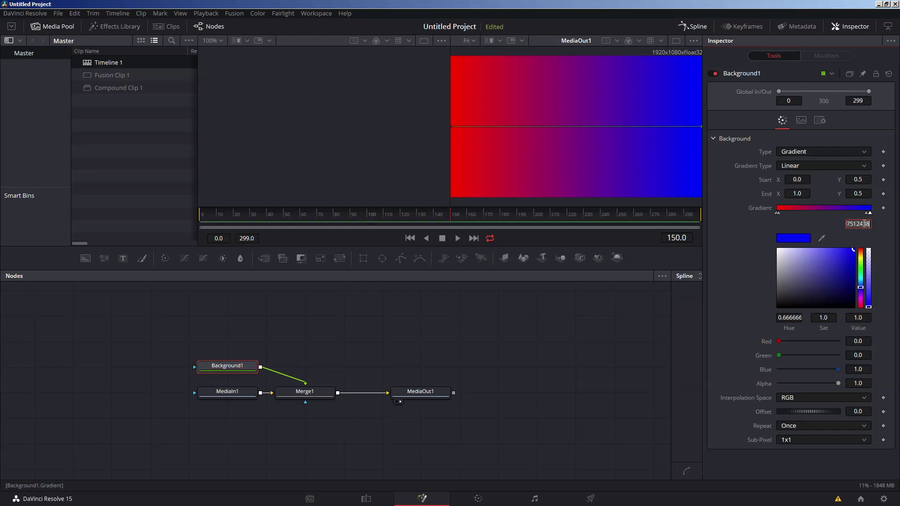
text(0.)
text(001)
key(Tab)
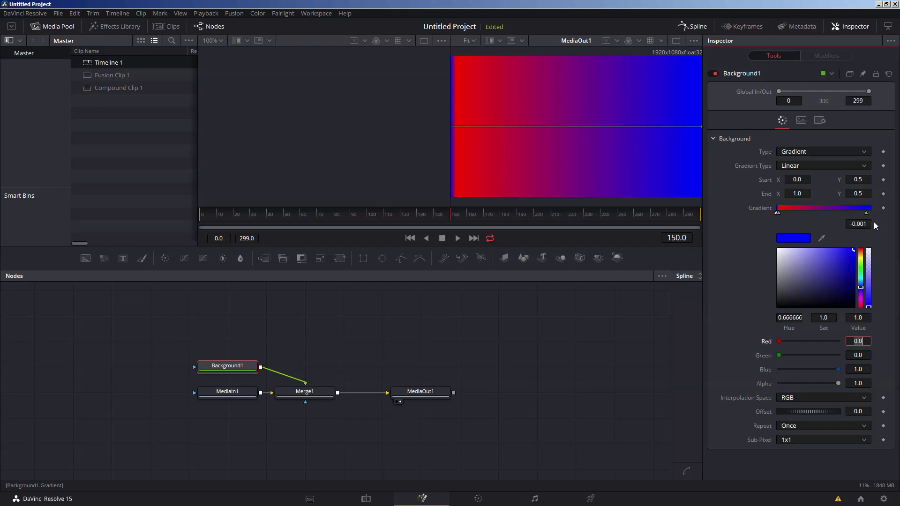
Step: Drag the blue stop back to the right end and return to frame 0
click(777, 213)
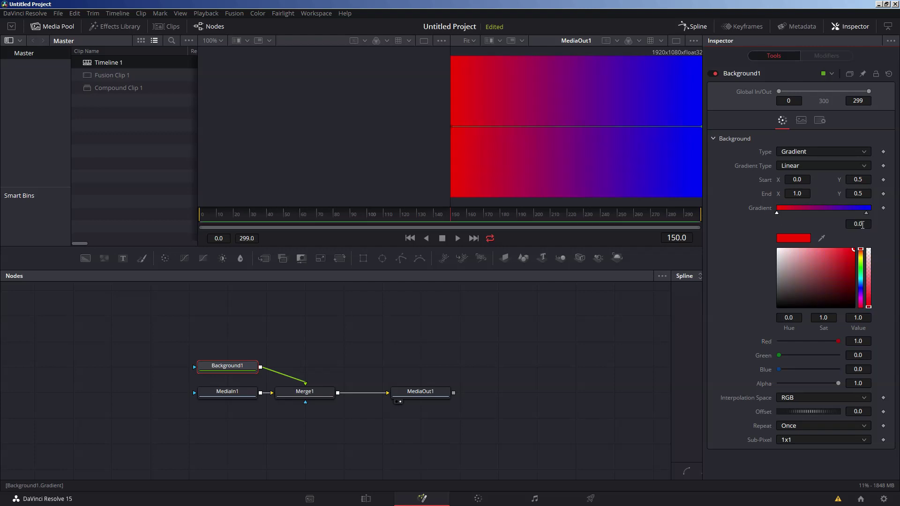
drag(866, 213, 874, 217)
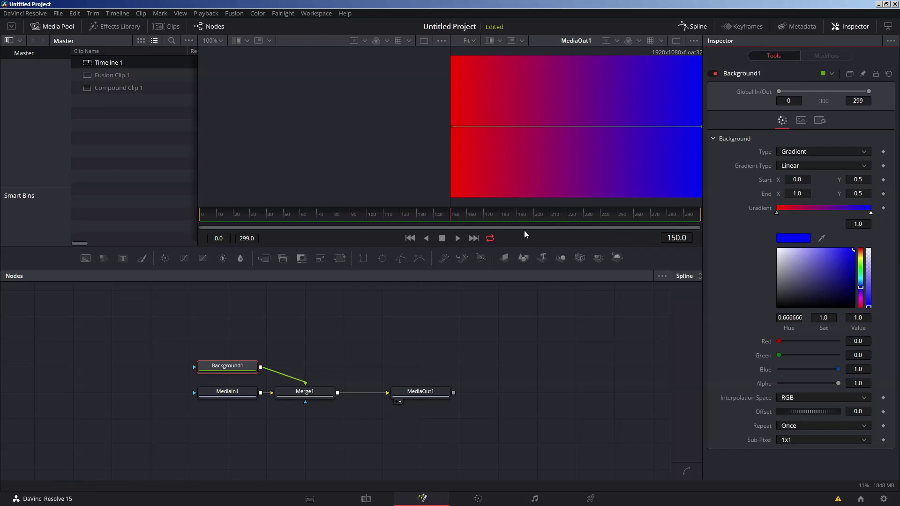
drag(459, 215, 184, 216)
Step: Keyframe the gradient at frame 0, reverse it at frame 150, and restore red-to-blue by 299
click(884, 207)
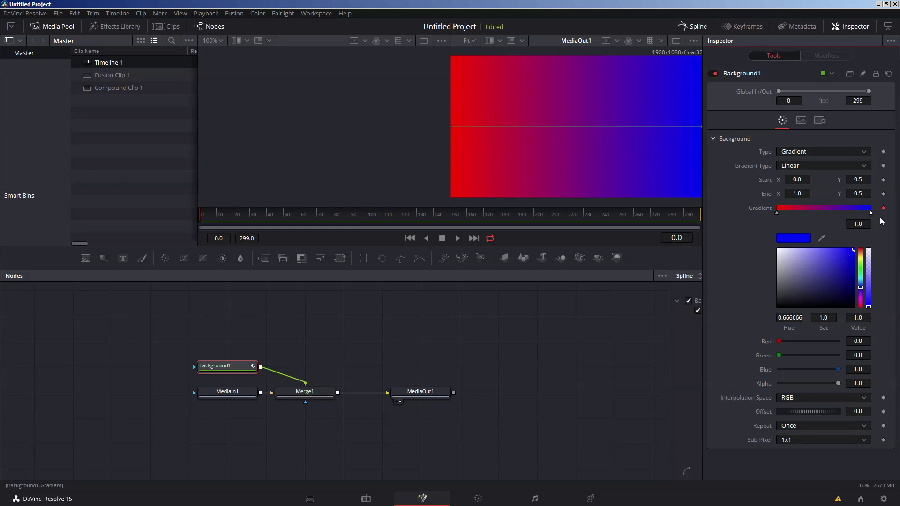
click(450, 216)
drag(779, 216, 871, 216)
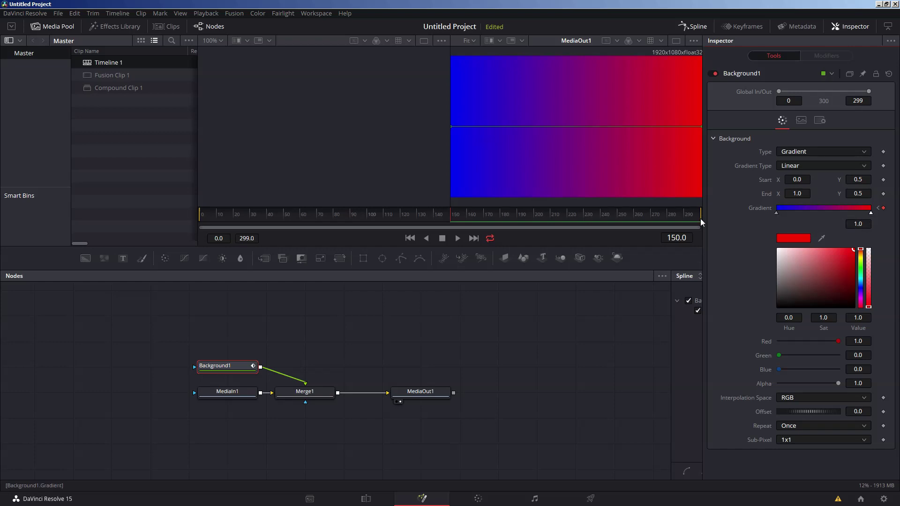
drag(455, 218, 701, 216)
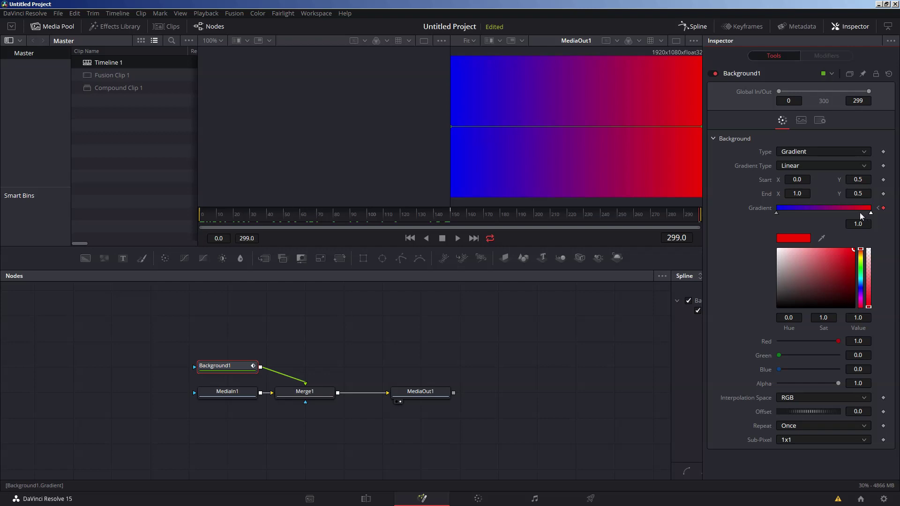
click(783, 214)
drag(785, 216, 873, 218)
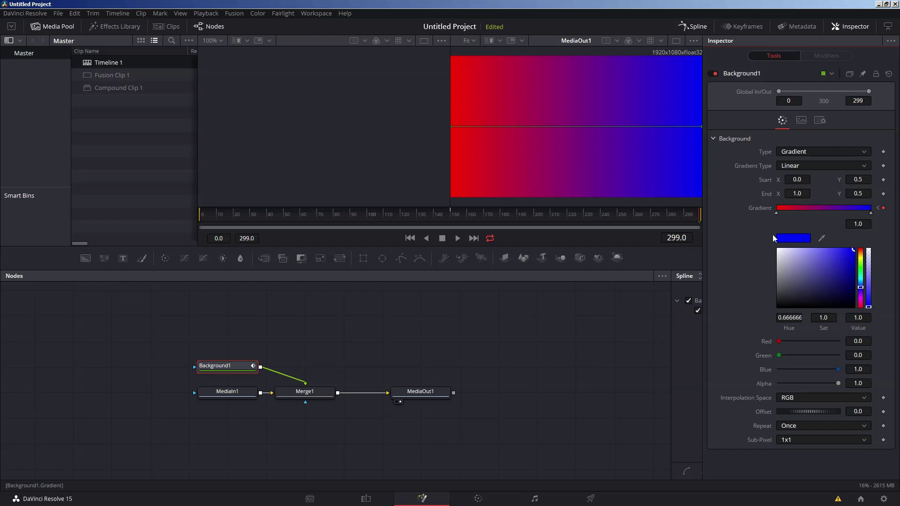
drag(653, 213, 700, 218)
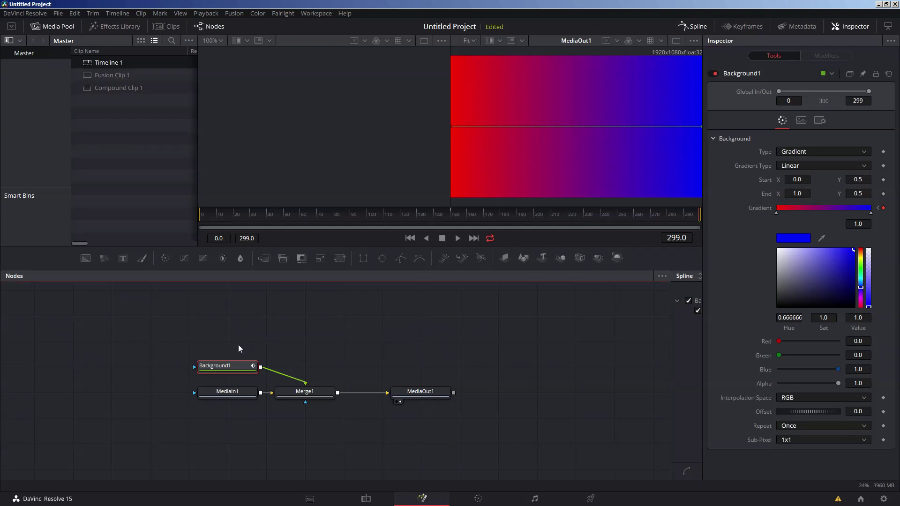
Step: Mask Background1 with an inverted Rectangle, enlarged to about 0.75 by 0.75 and centred
click(363, 258)
drag(230, 341, 151, 367)
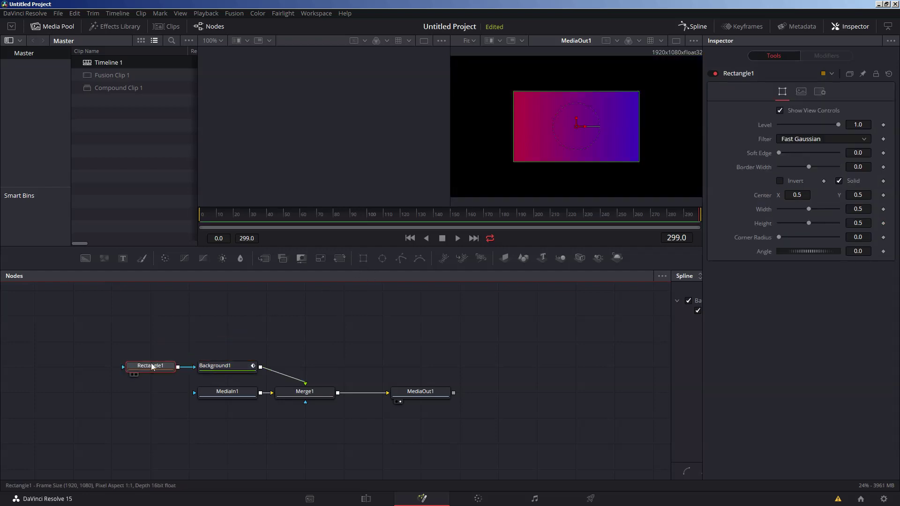
click(780, 182)
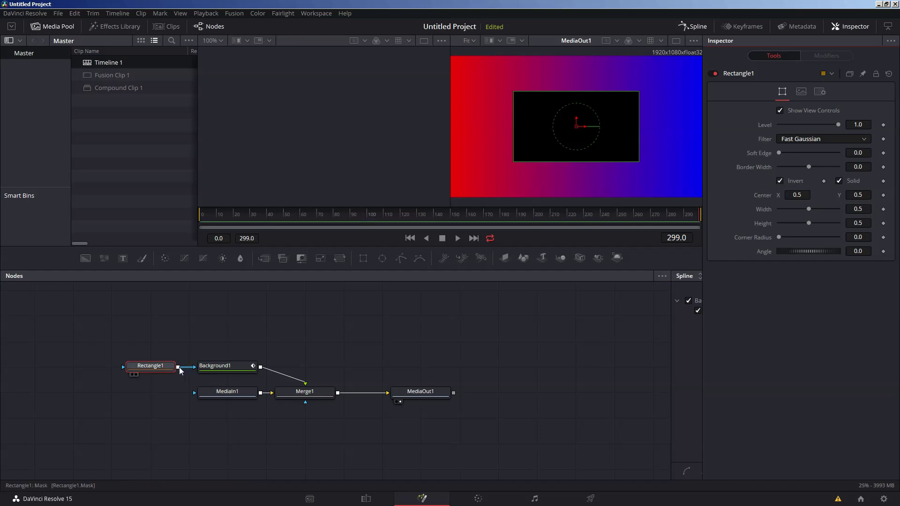
drag(178, 368, 196, 395)
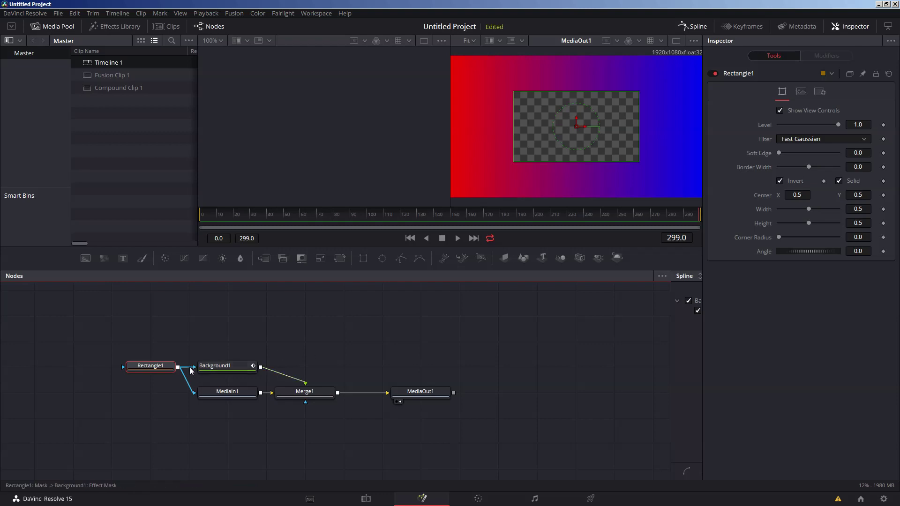
drag(194, 367, 194, 393)
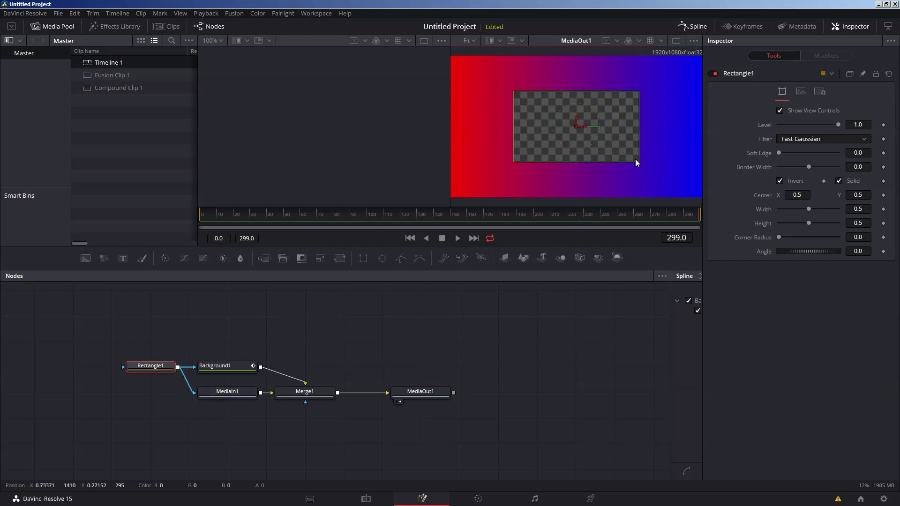
drag(638, 162, 668, 178)
drag(581, 127, 578, 125)
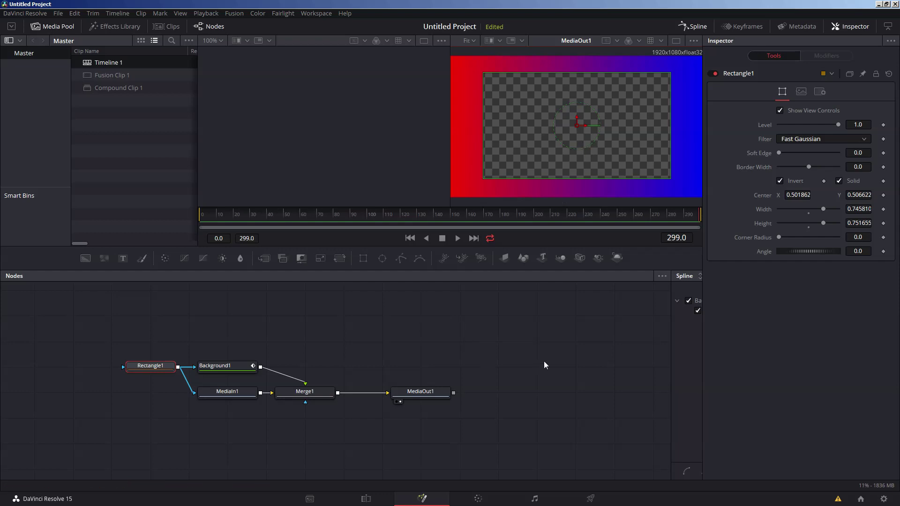
Step: Load the Alpha Channel render preset and set the file name to 'Alpha test'
click(590, 500)
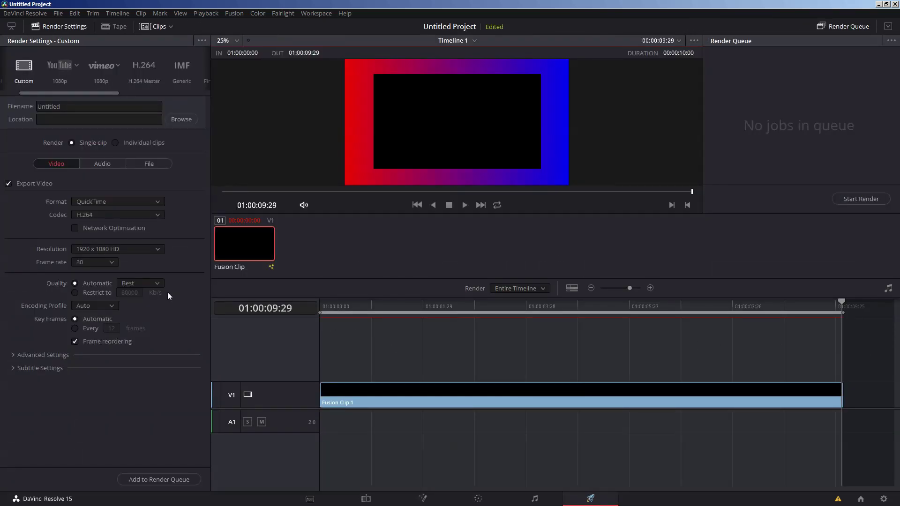
drag(60, 93, 26, 80)
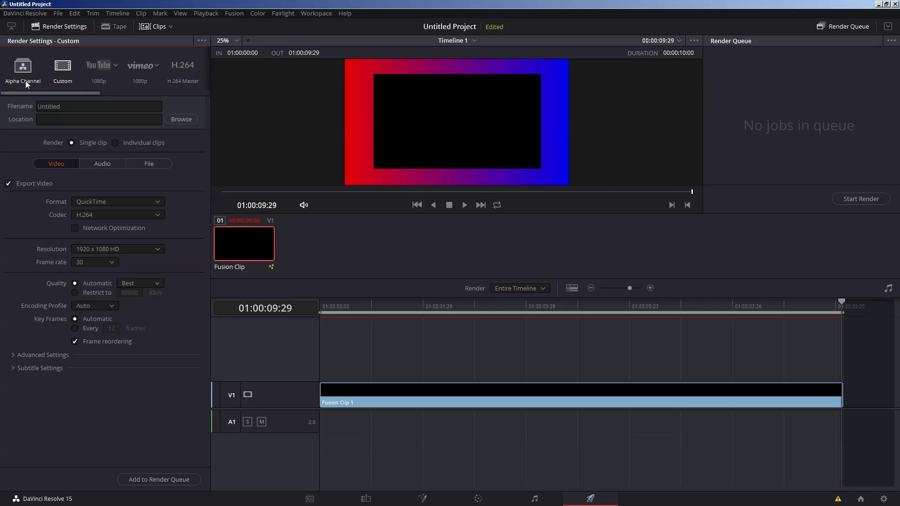
click(28, 68)
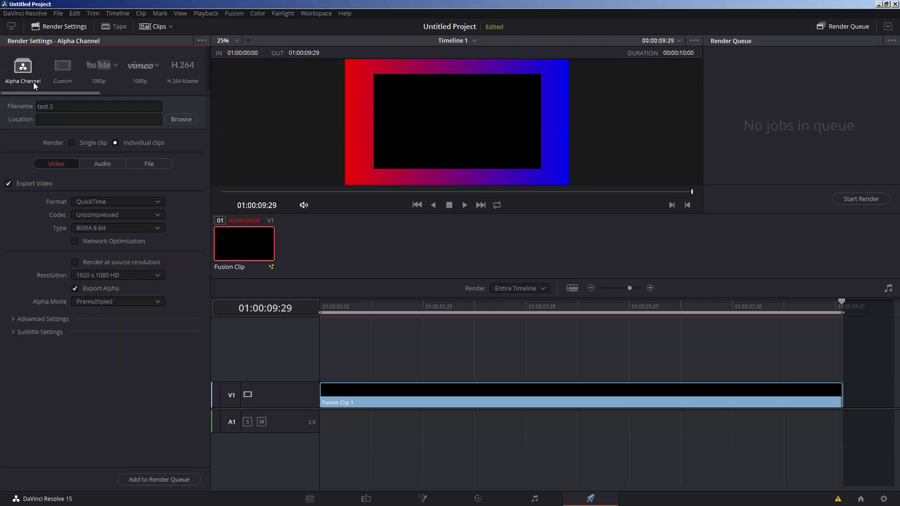
click(80, 108)
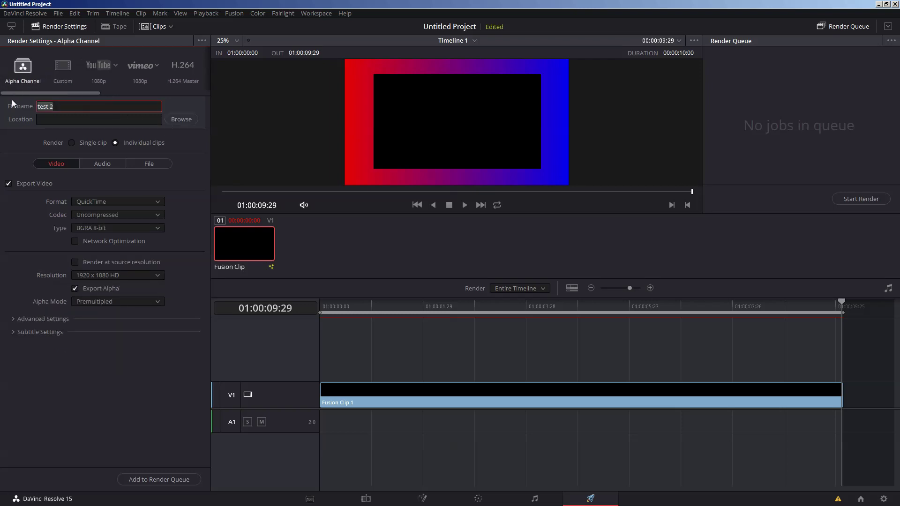
text(Alpha test)
Step: Keep the format as QuickTime, codec Uncompressed, and pixel type BGRA 8-bit
click(115, 202)
click(112, 203)
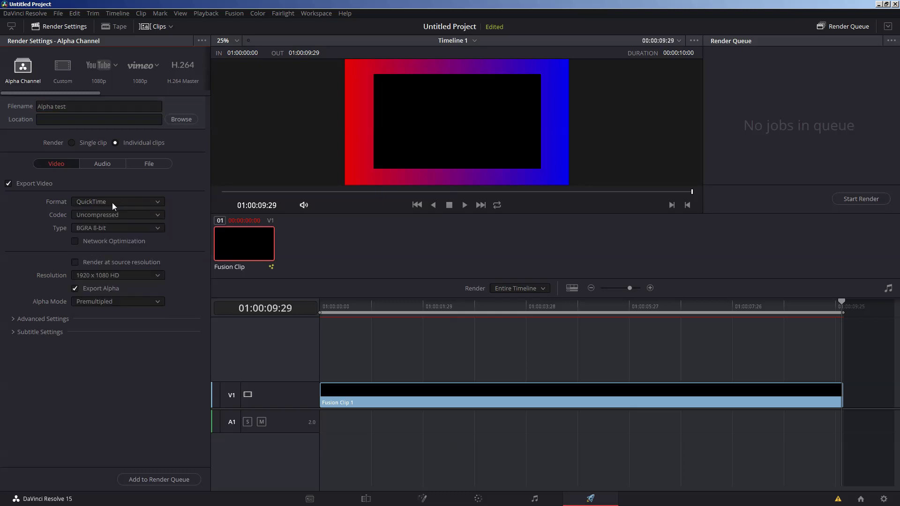
click(115, 215)
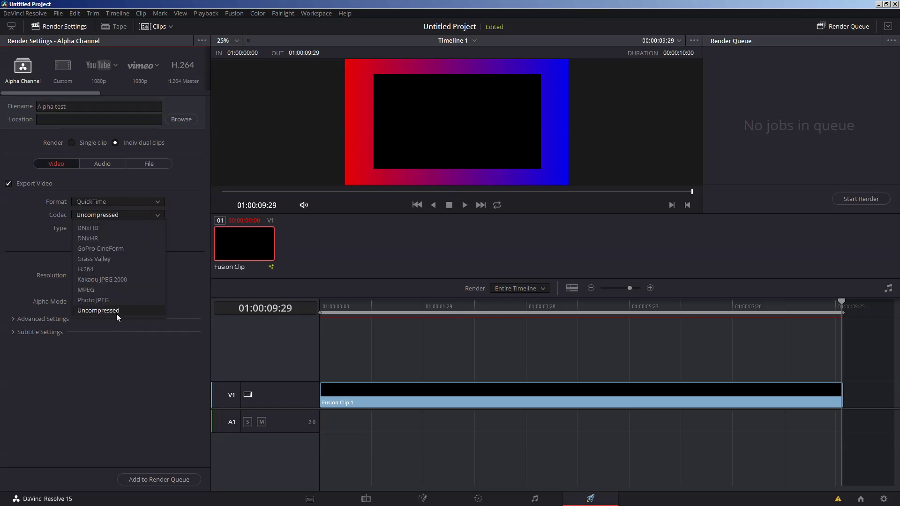
click(144, 214)
click(135, 227)
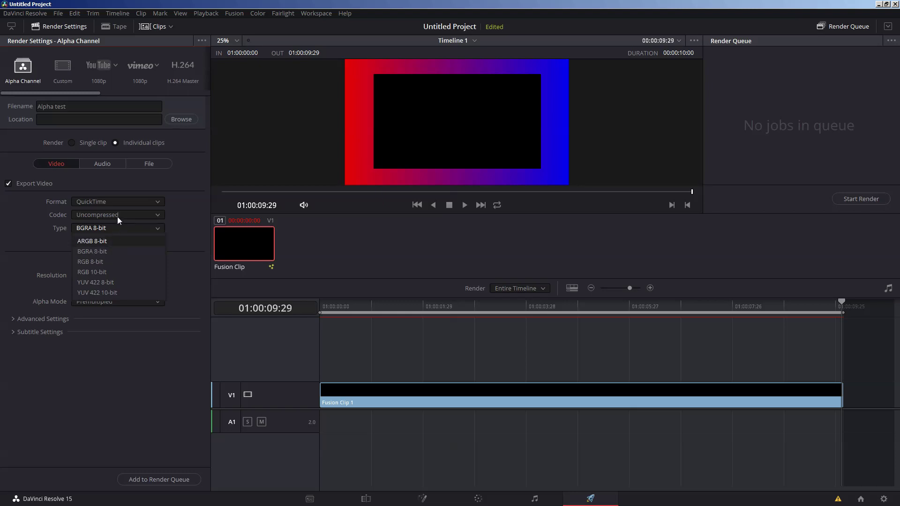
click(113, 229)
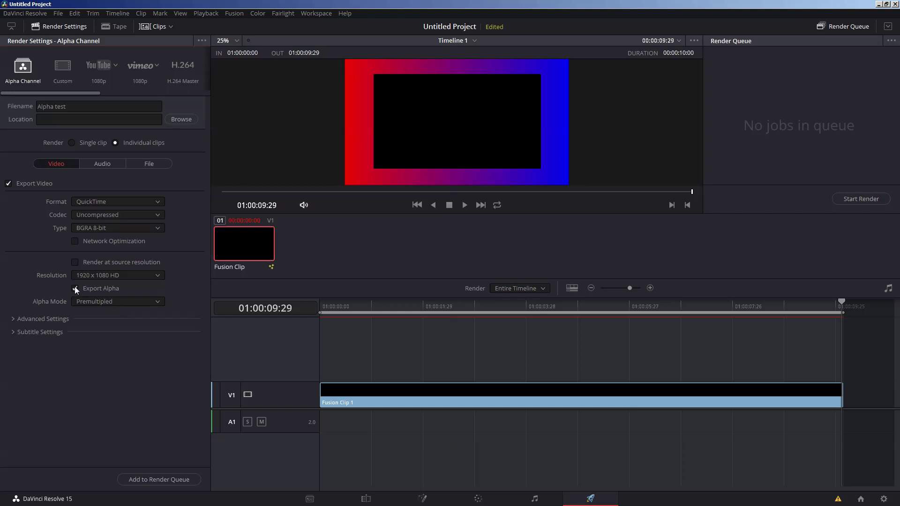
Step: Save to the Davinci Resolve videos folder as individual clips with alpha channel export on
click(160, 479)
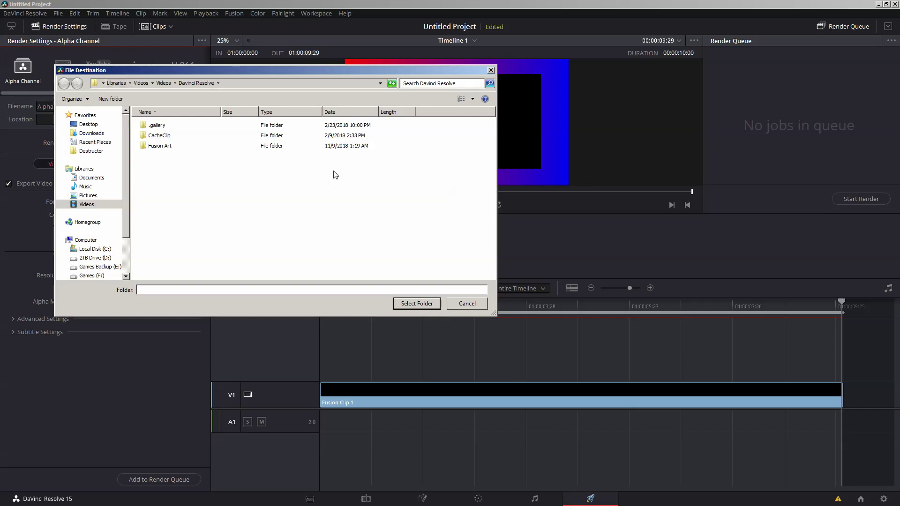
click(421, 304)
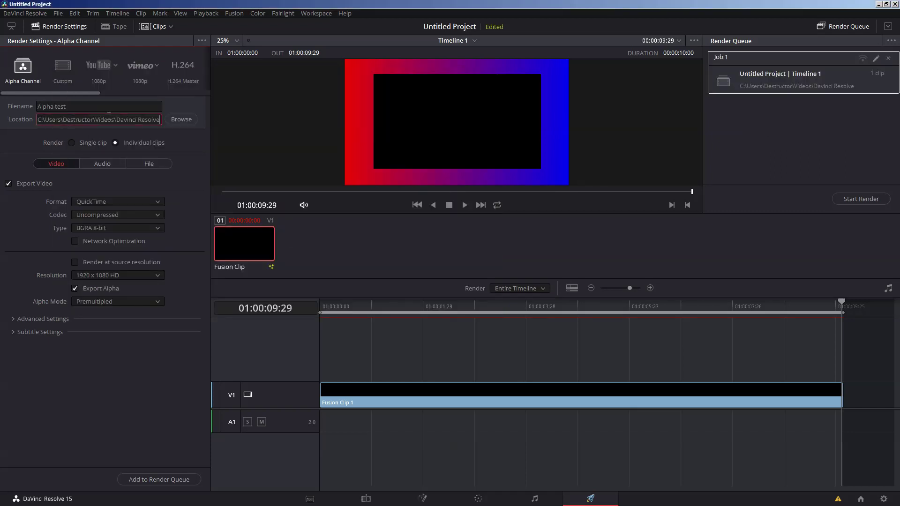
key(ctrl+z)
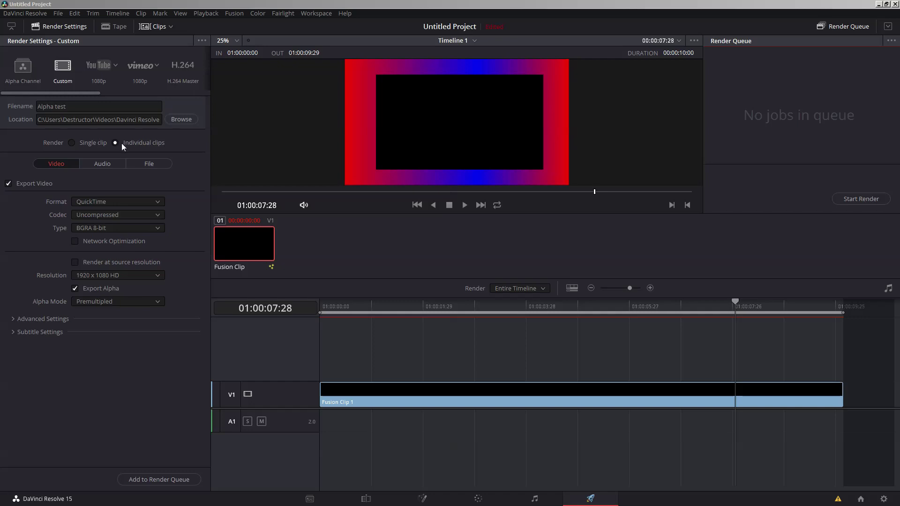
click(71, 143)
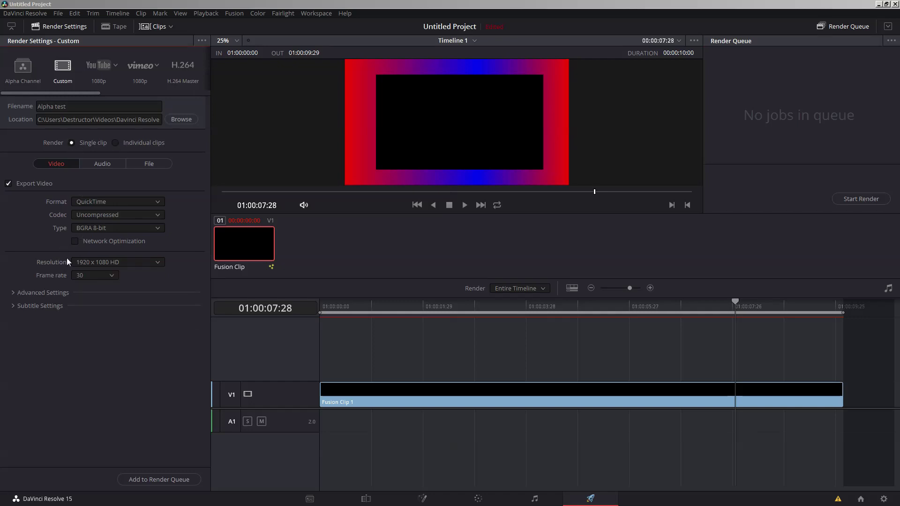
click(116, 142)
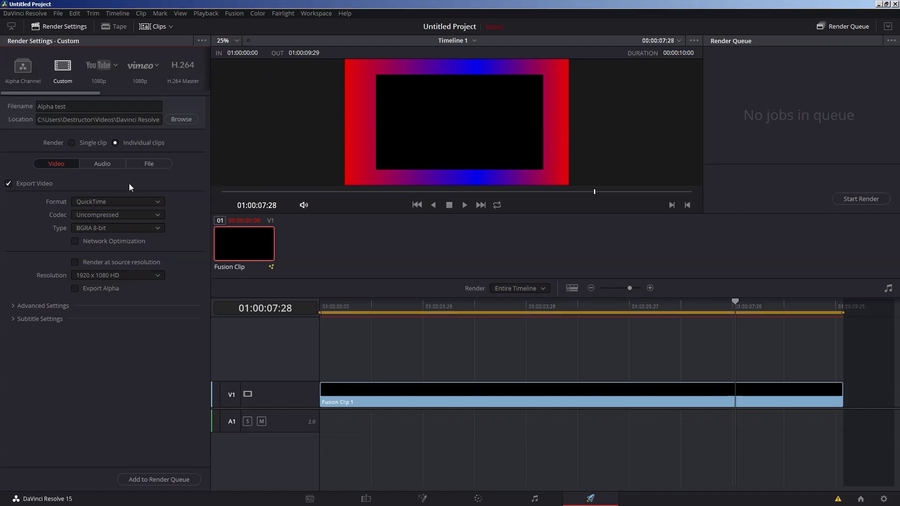
click(75, 289)
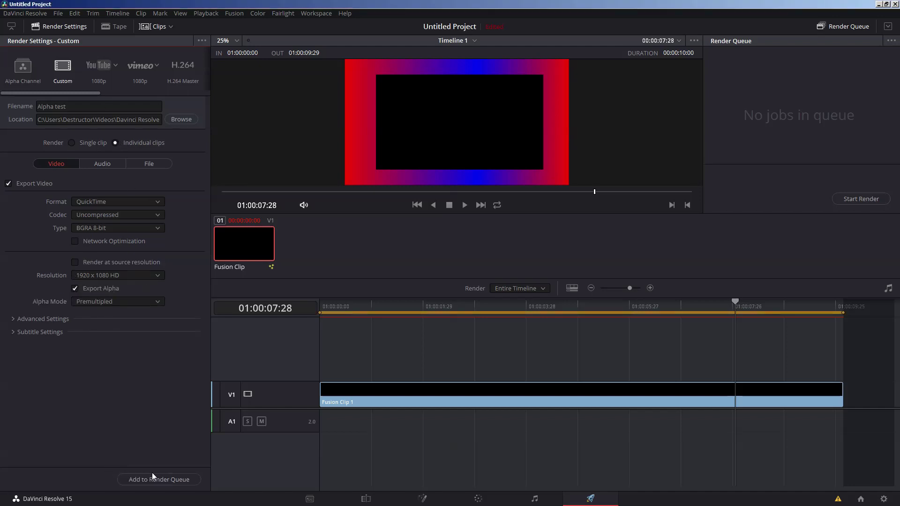
Step: Add the Alpha test job to the render queue and render Job 1 to completion
click(142, 479)
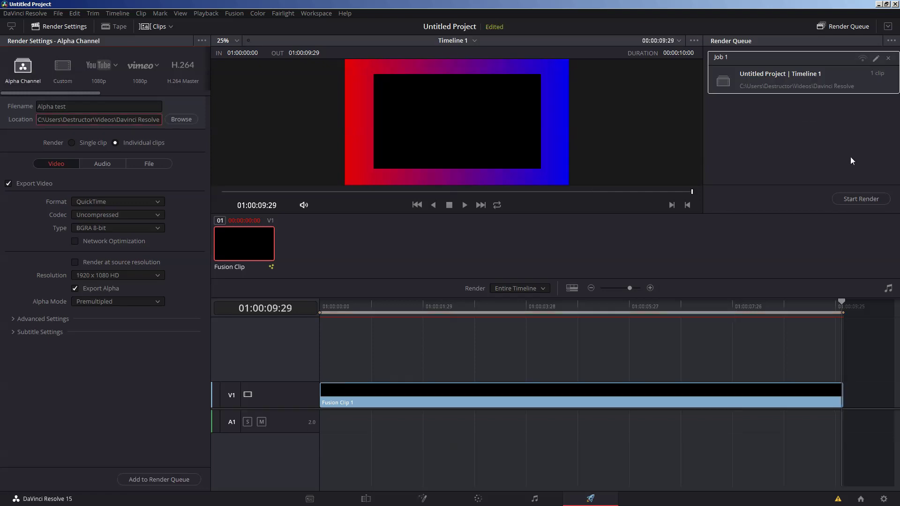
click(861, 198)
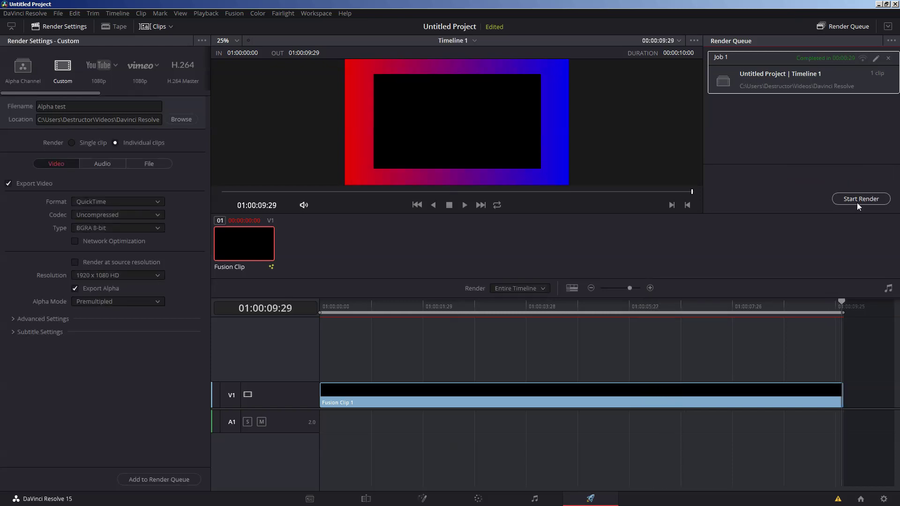
click(879, 5)
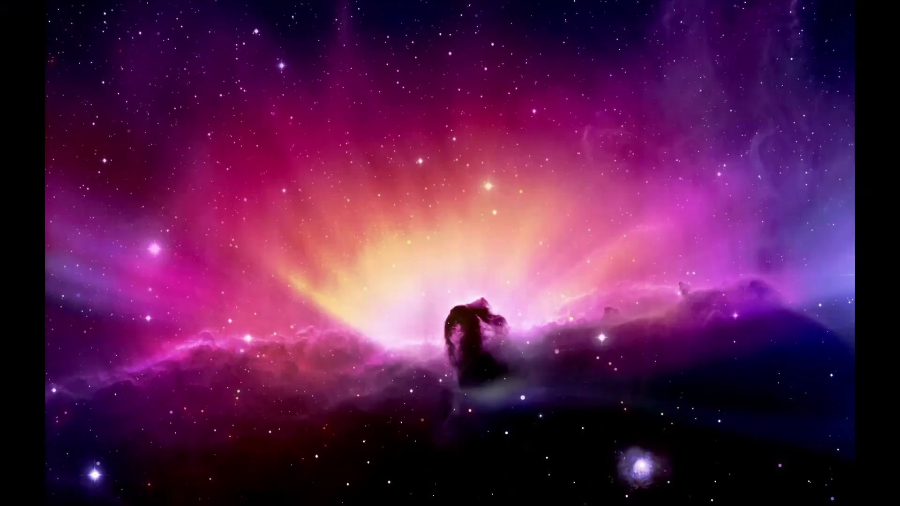
key(alt+Tab)
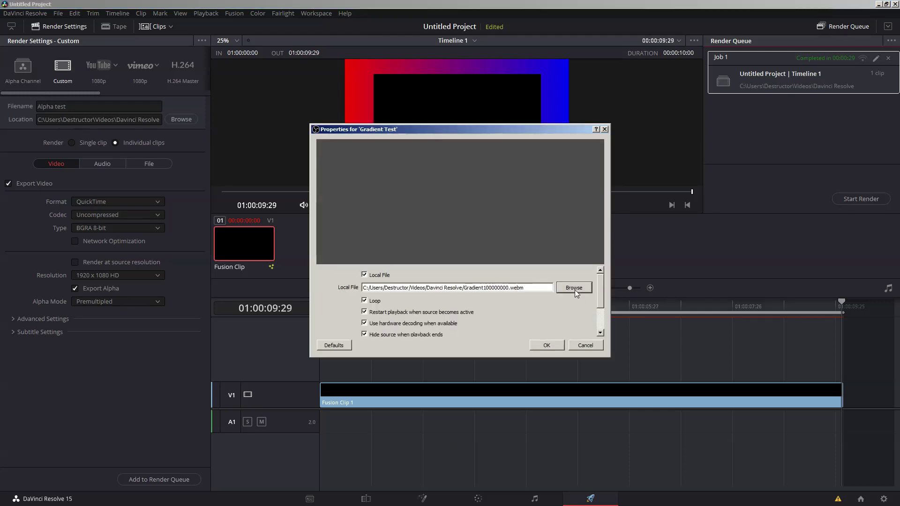
click(575, 288)
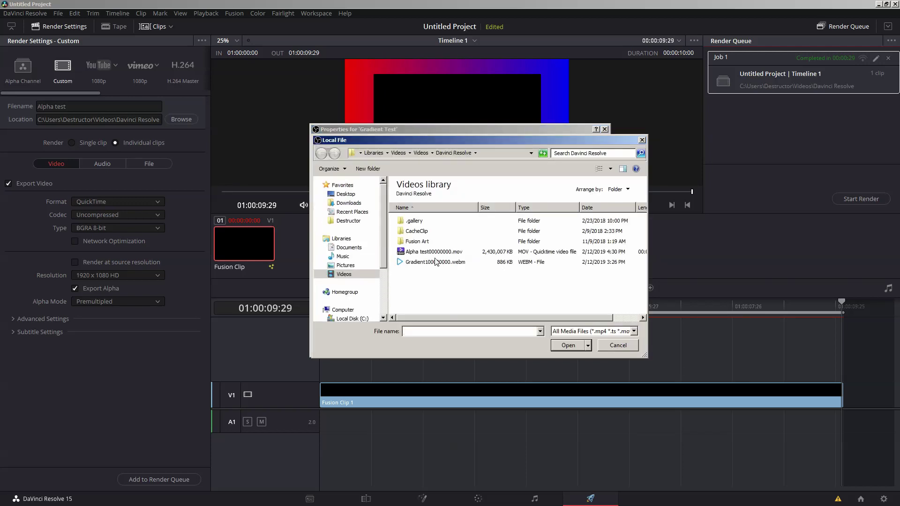
click(439, 253)
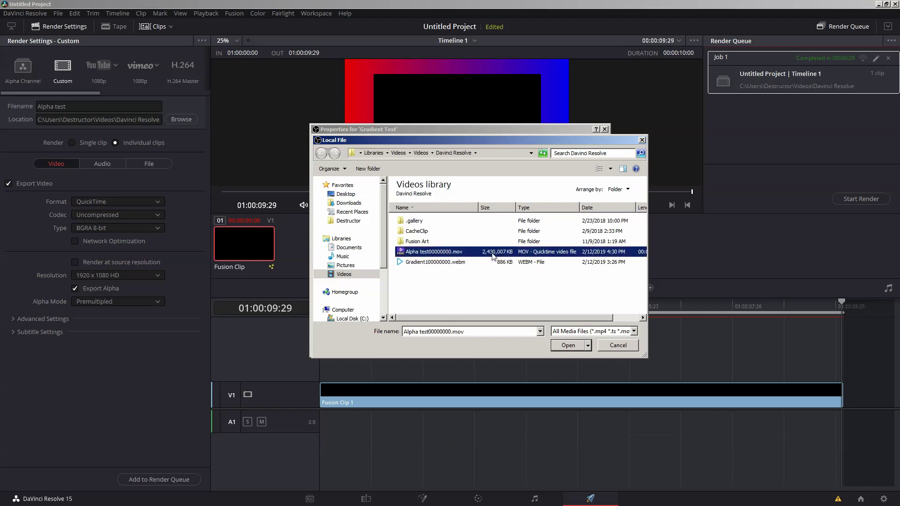
click(569, 349)
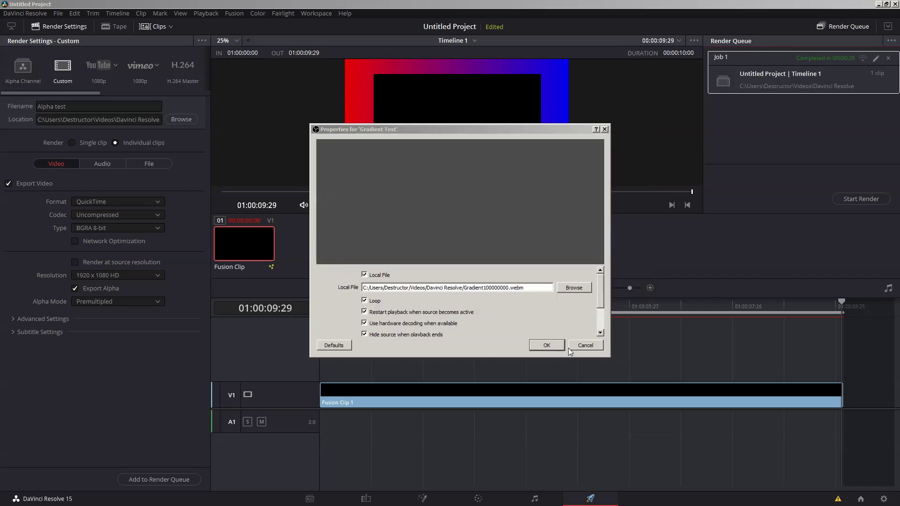
key(Return)
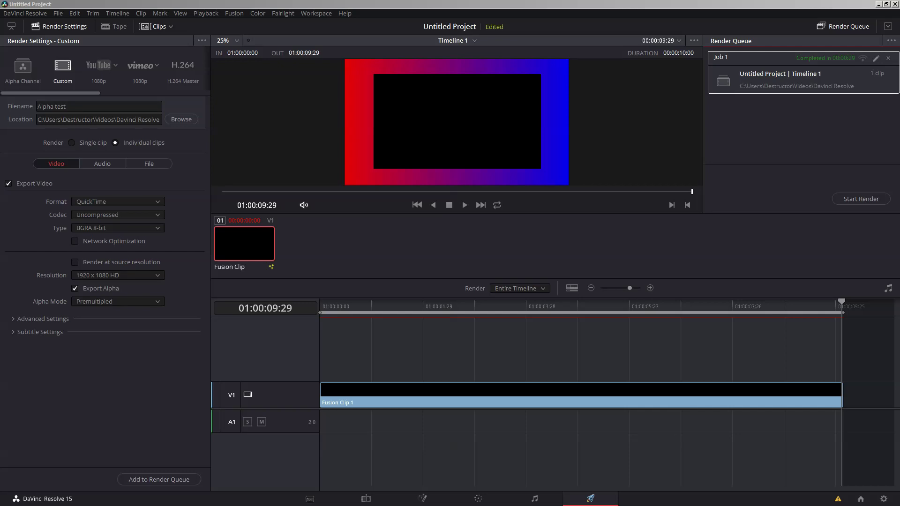
Step: In the Davinci Resolve videos folder, open alpha.bat in Notepad via its Edit command
key(alt+Tab)
click(344, 257)
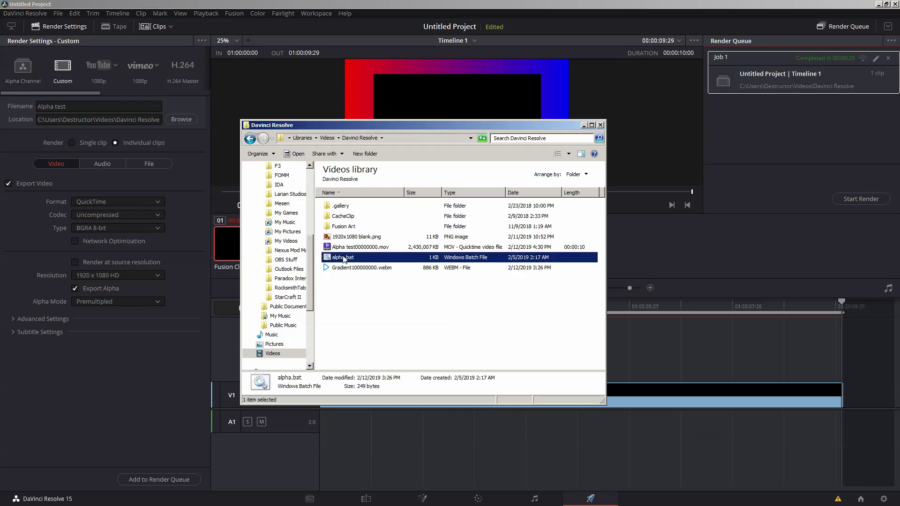
click(375, 248)
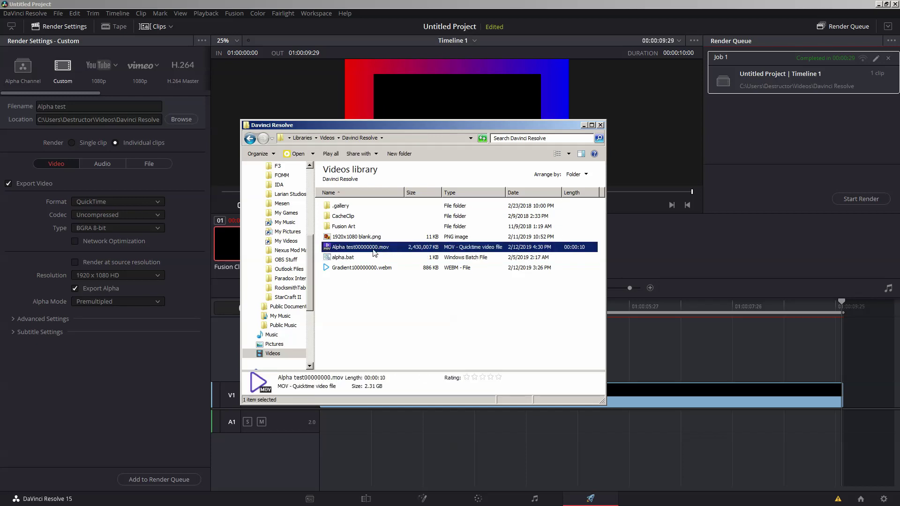
click(348, 258)
click(348, 270)
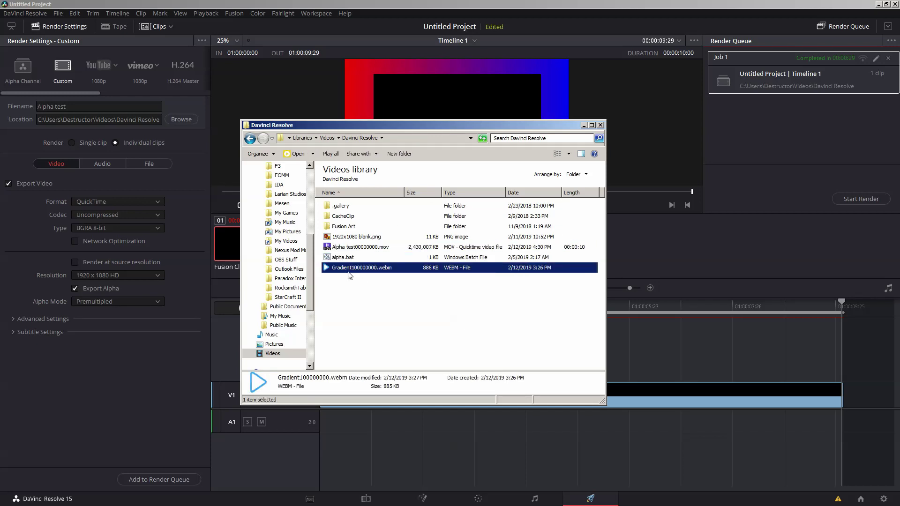
right_click(344, 258)
click(358, 269)
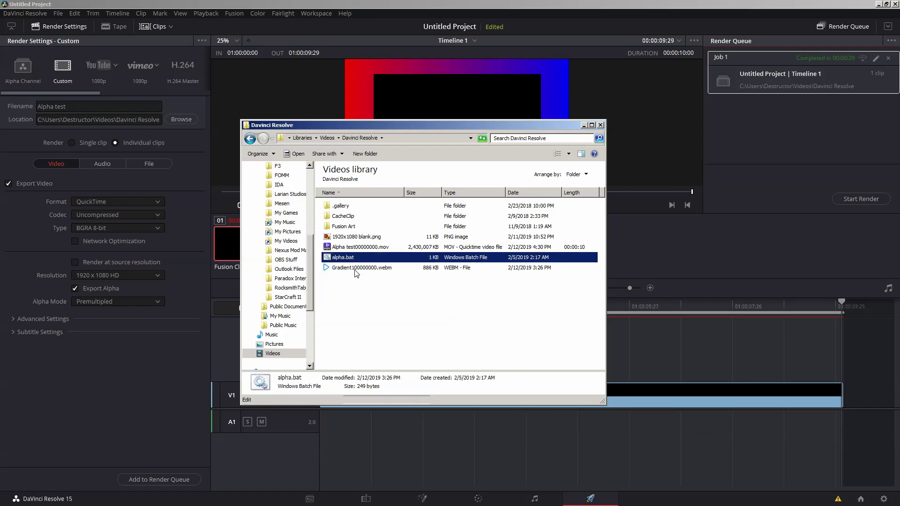
drag(494, 177, 435, 94)
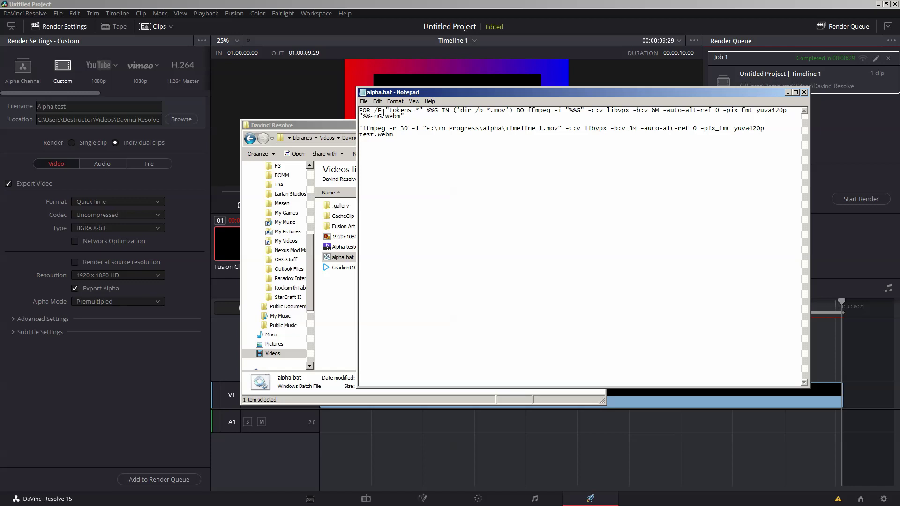
Step: Point out the FOR line's *.mov filter, webm output, codec, 6M bitrate, auto-alt-ref 0 and yuva420p
drag(438, 117, 360, 110)
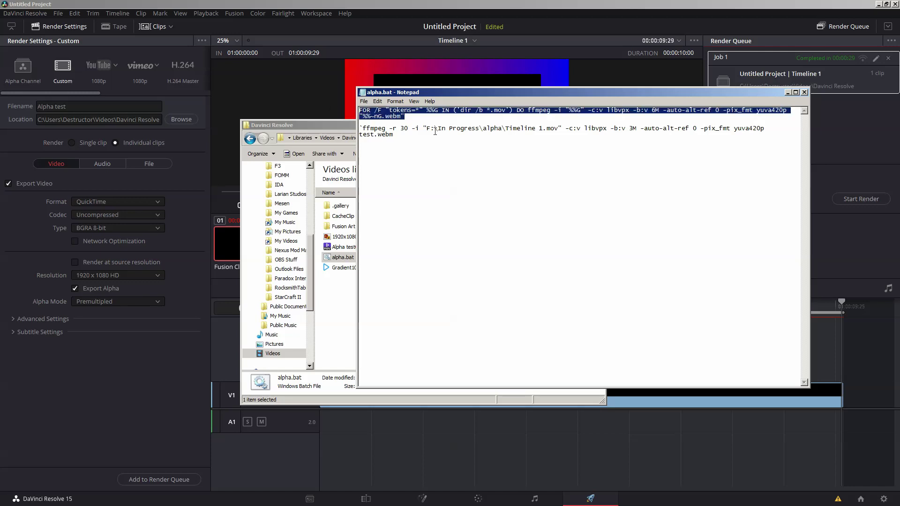
double_click(499, 110)
double_click(401, 118)
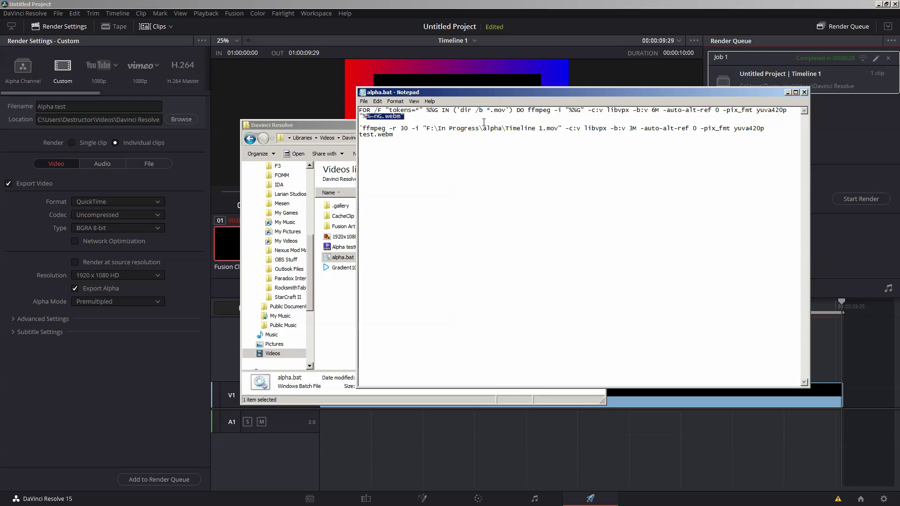
click(625, 111)
double_click(625, 111)
key(Left)
key(shift+Left)
key(shift+Left)
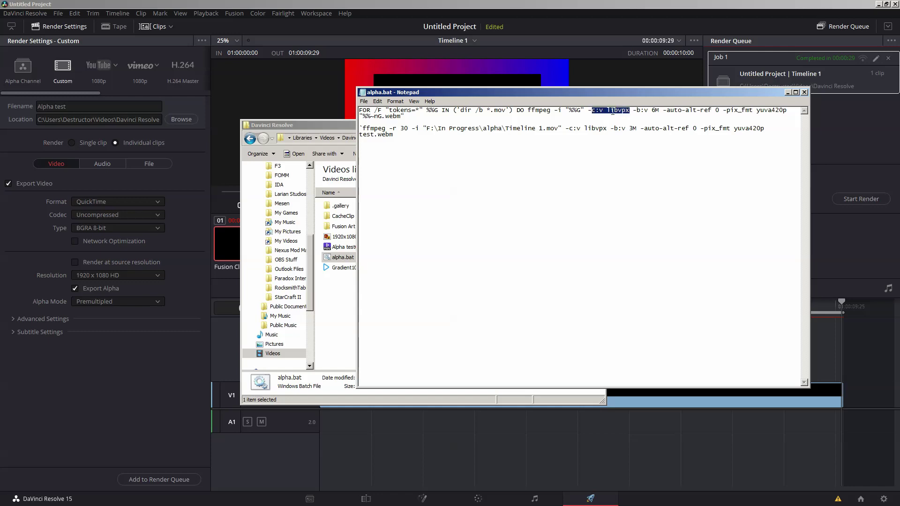
double_click(654, 111)
drag(667, 112, 772, 114)
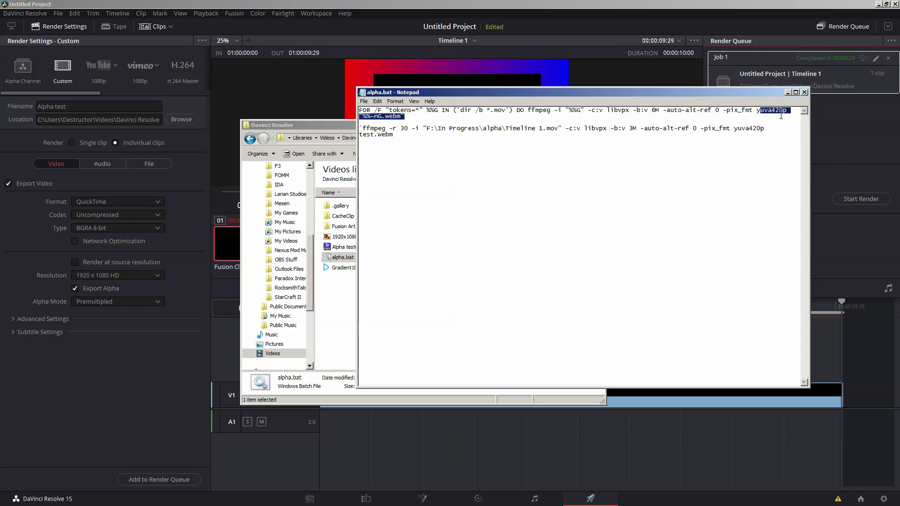
click(773, 113)
double_click(773, 113)
drag(769, 113, 772, 113)
Step: Highlight the FOR line, the single-file command and its input path, then cut the FOR line
drag(415, 117, 359, 111)
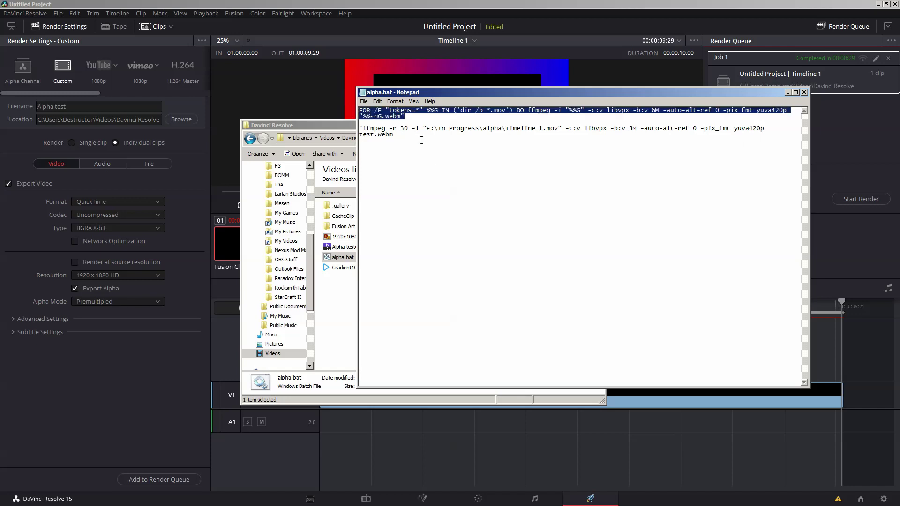
drag(403, 137, 360, 128)
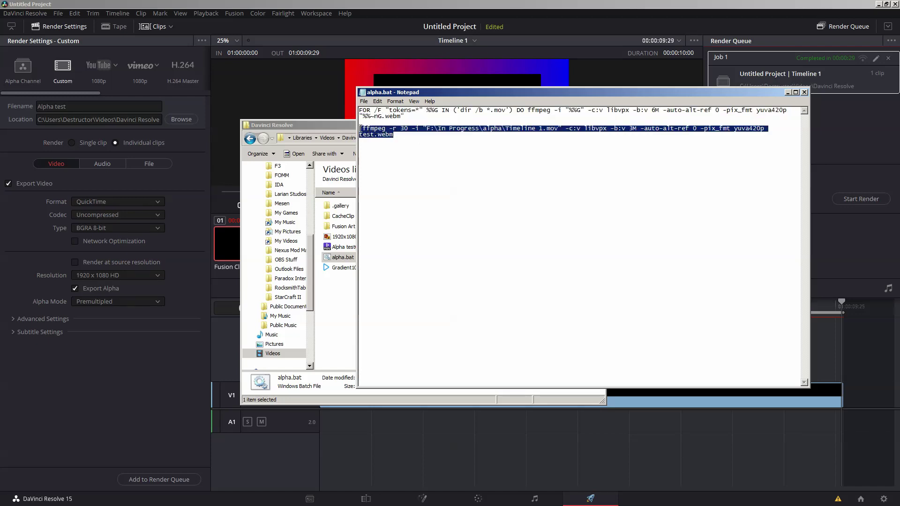
click(402, 132)
drag(559, 131, 427, 131)
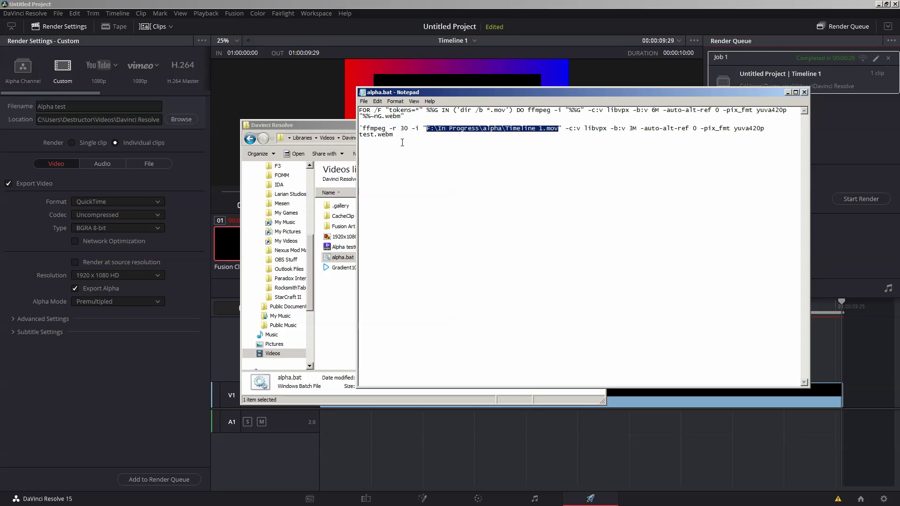
drag(656, 116, 485, 8)
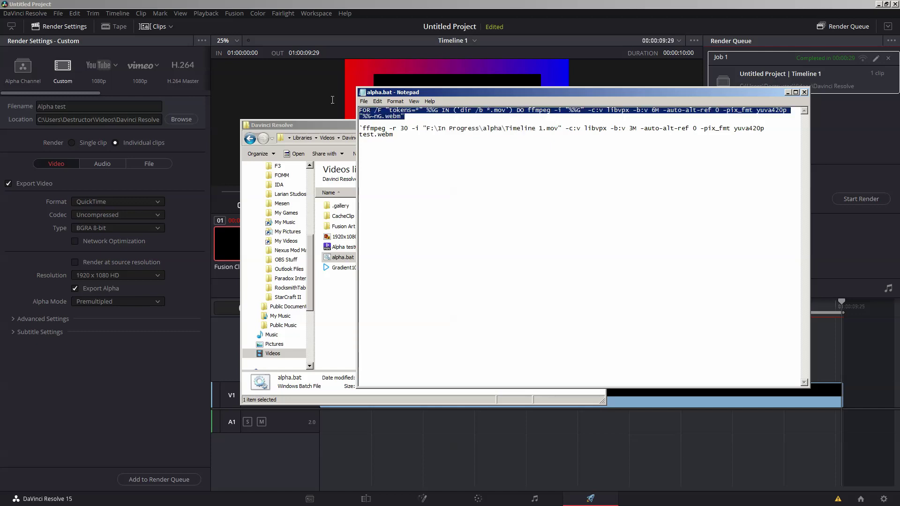
key(ctrl+x)
Step: Close Notepad, run alpha.bat to produce Alpha test00000000.webm, and return to OBS
click(805, 92)
click(361, 286)
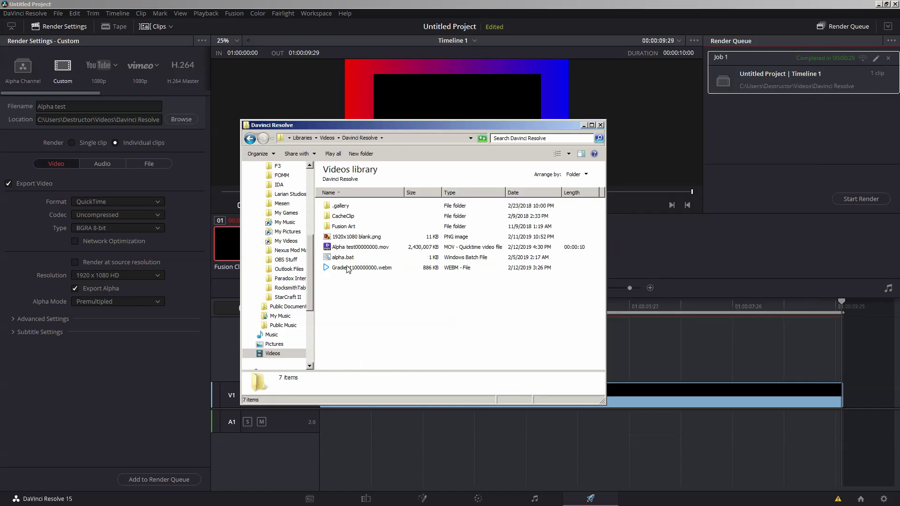
double_click(345, 259)
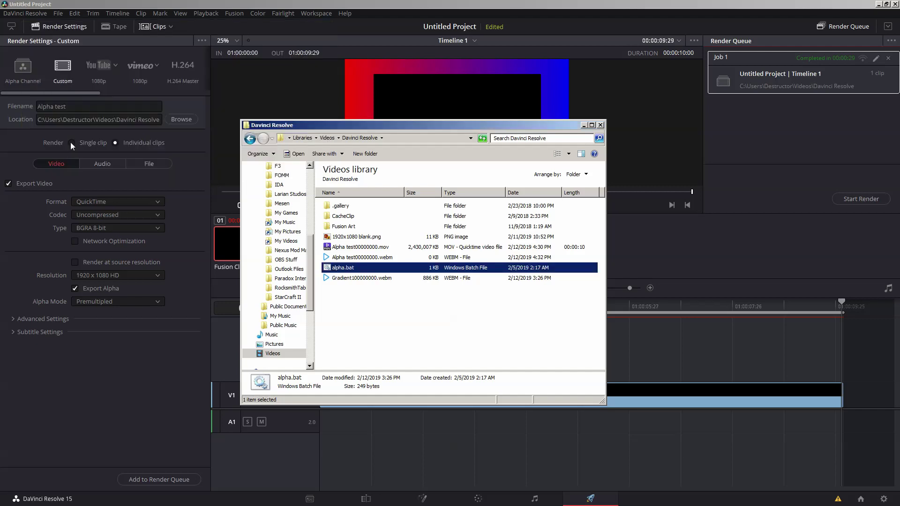
click(377, 261)
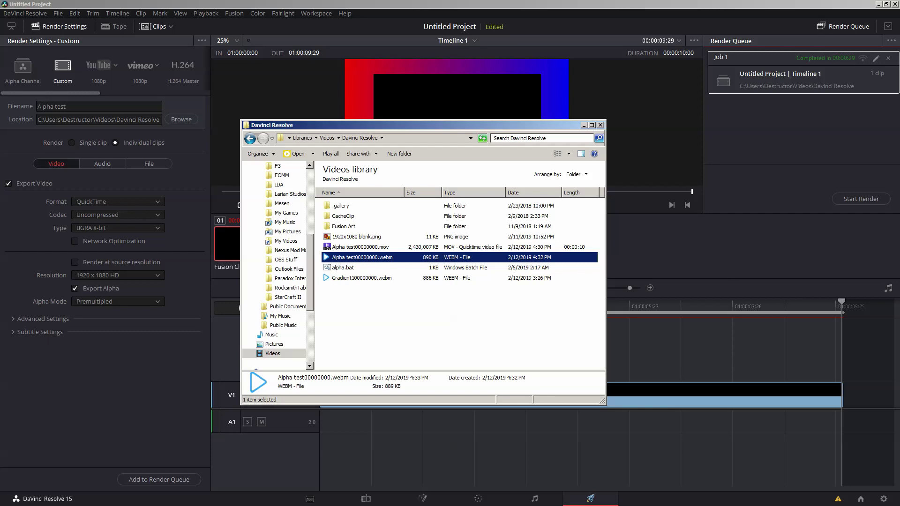
key(Return)
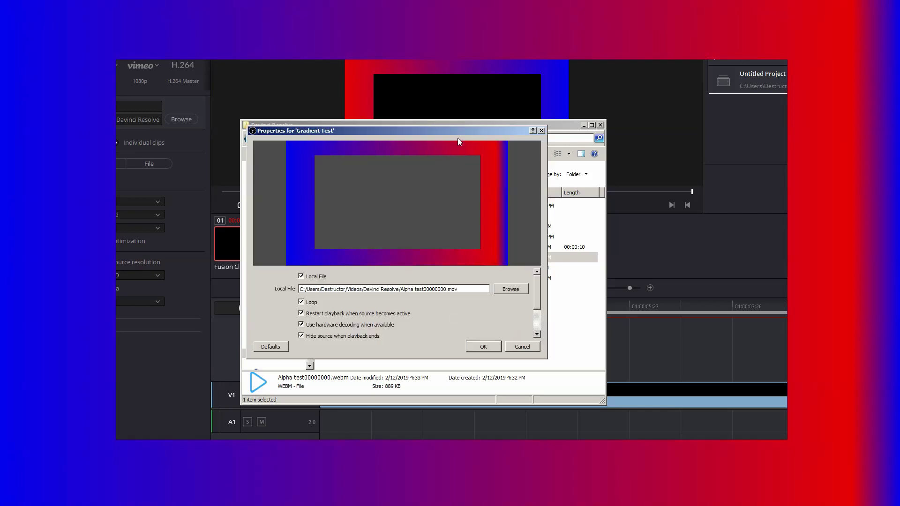
Step: Set the Gradient Test source file to Alpha test00000000.webm and close the Explorer window
click(510, 290)
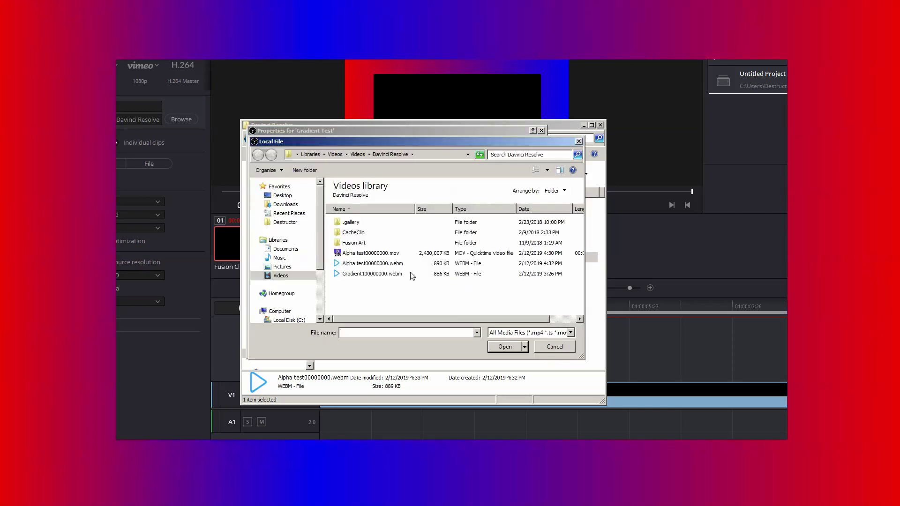
double_click(373, 265)
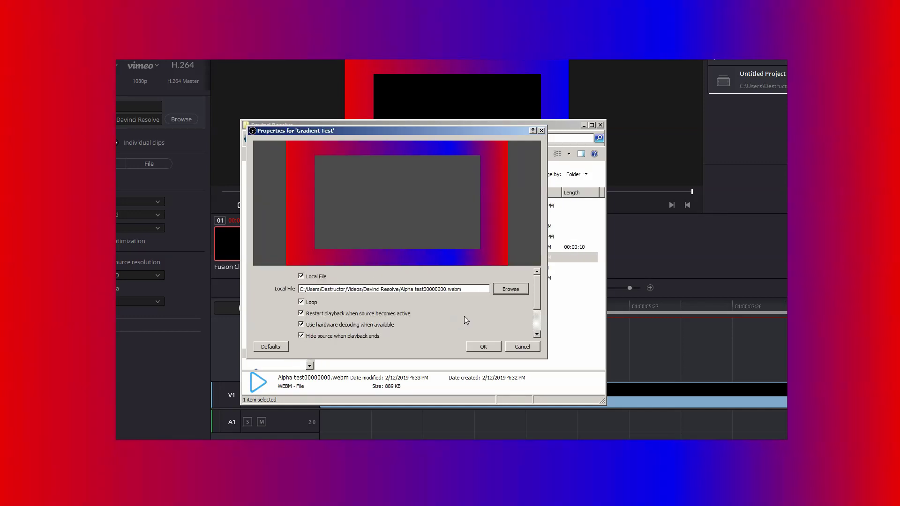
click(476, 349)
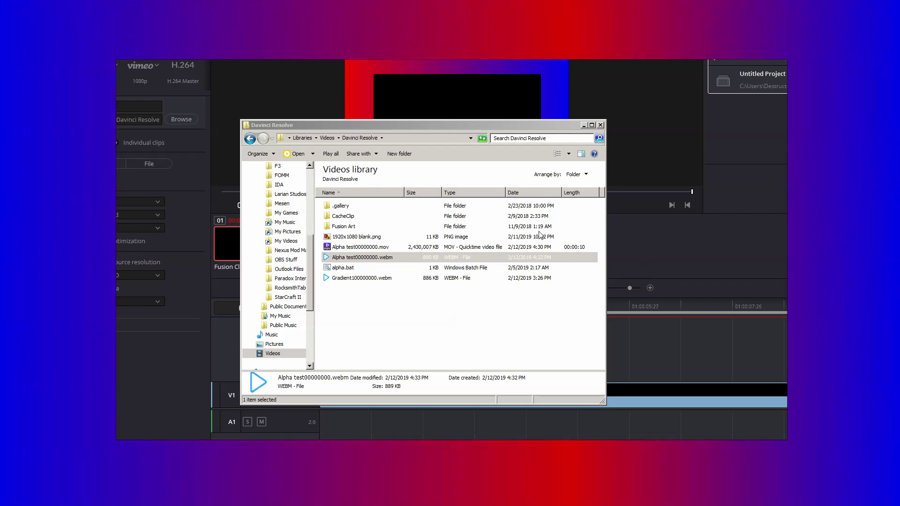
click(601, 125)
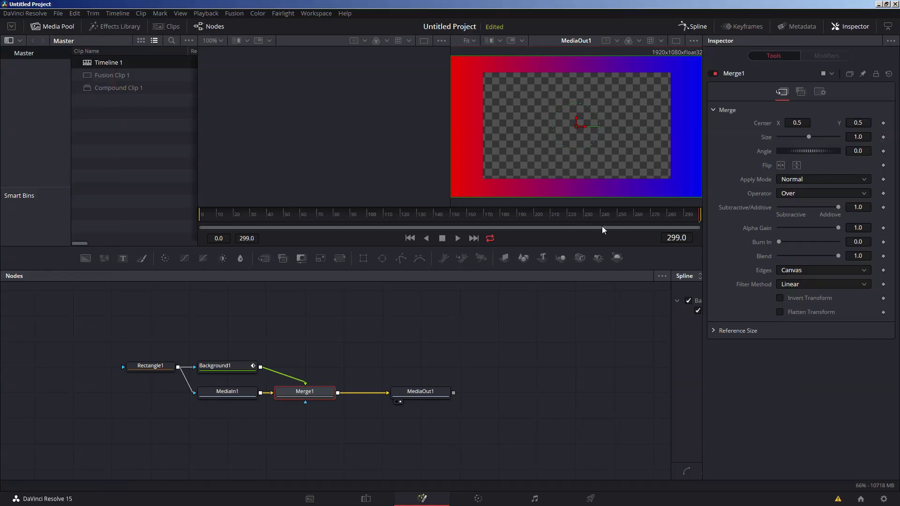
Step: Drag Background1's gradient Start to the top-left and End to the bottom-right, then go to Deliver
click(221, 366)
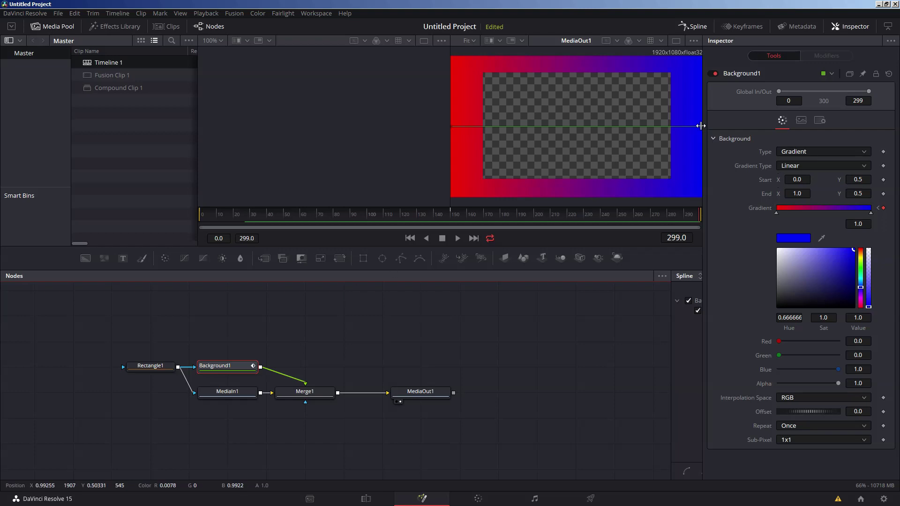
scroll(563, 120, up, 2)
scroll(488, 138, up, 5)
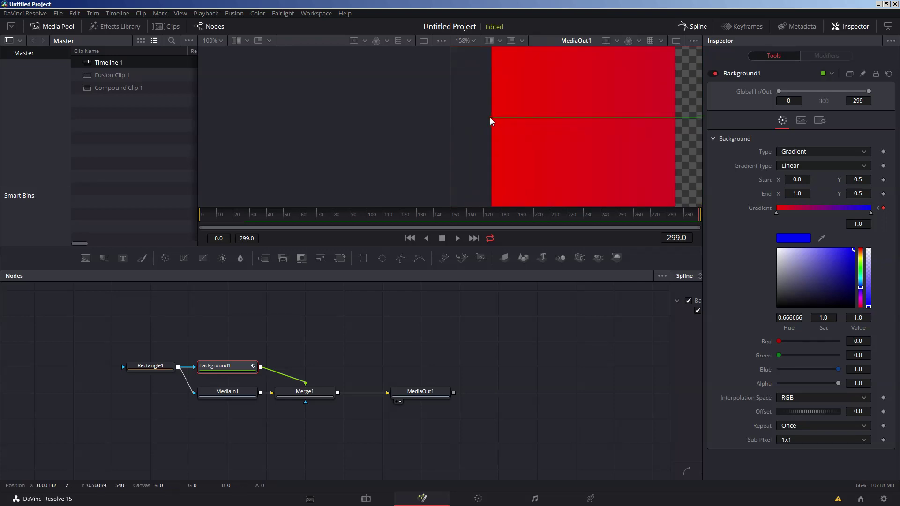
drag(492, 118, 519, 74)
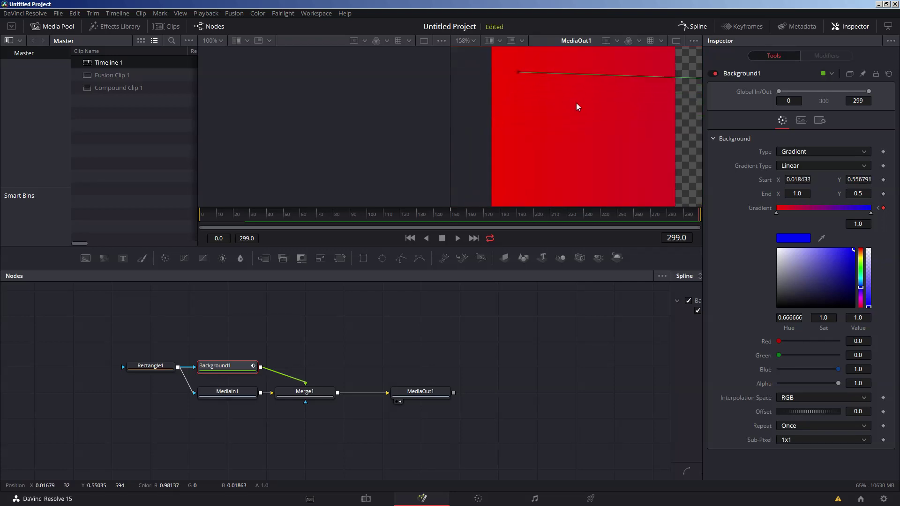
scroll(590, 110, down, 6)
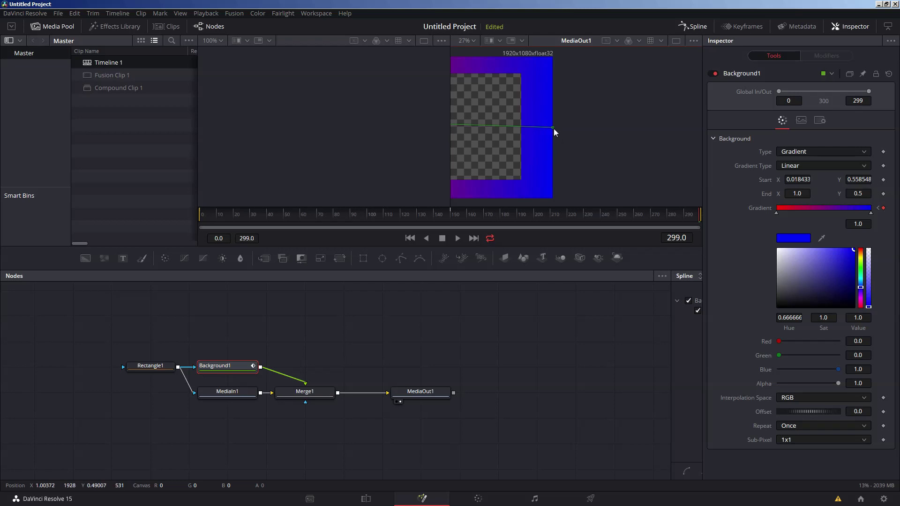
drag(553, 128, 653, 173)
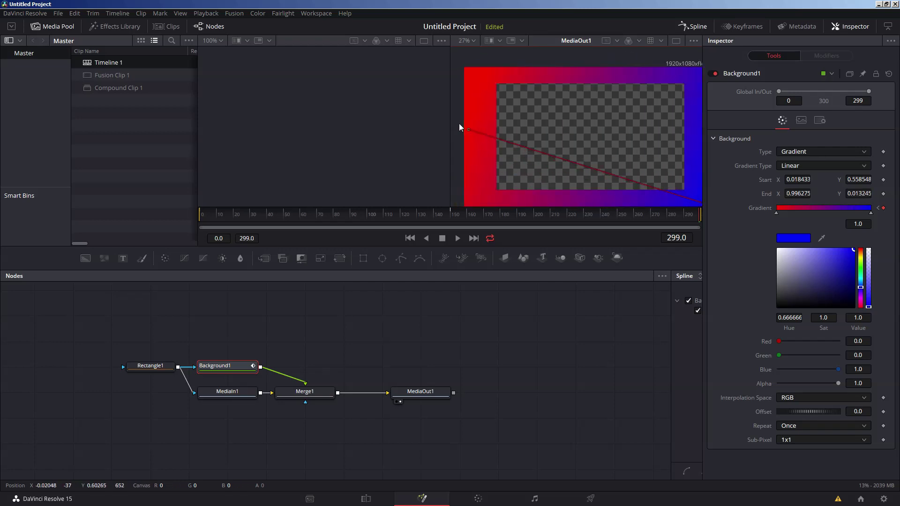
drag(468, 130, 465, 70)
drag(297, 213, 357, 216)
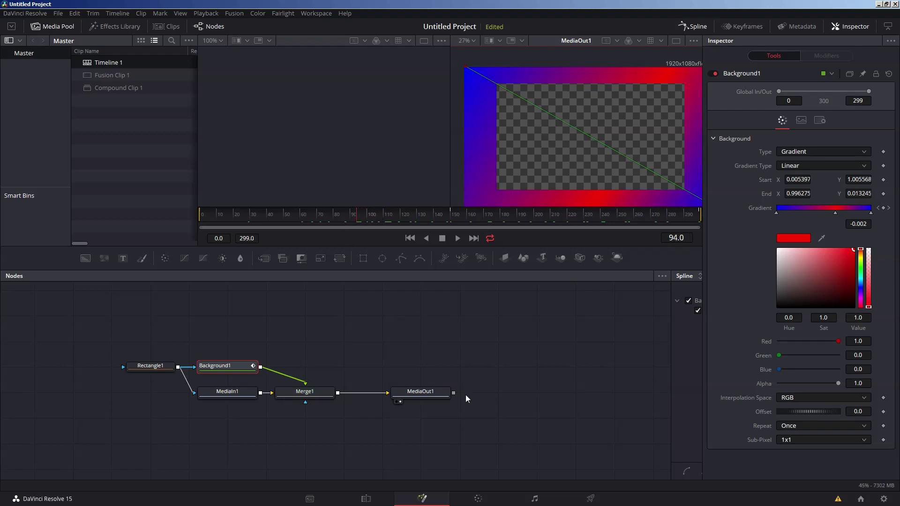
click(591, 498)
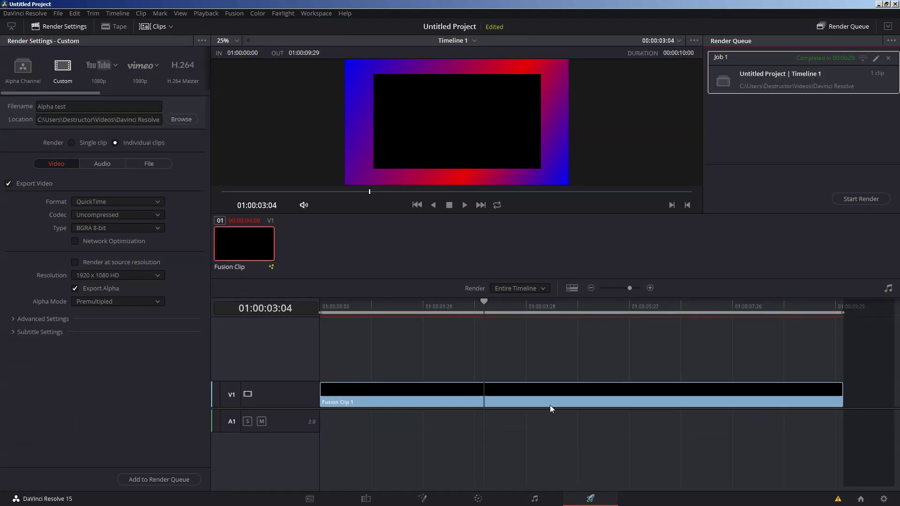
Step: Queue the timeline as Job 2 and render it, replacing the existing Alpha test file
drag(492, 308, 655, 347)
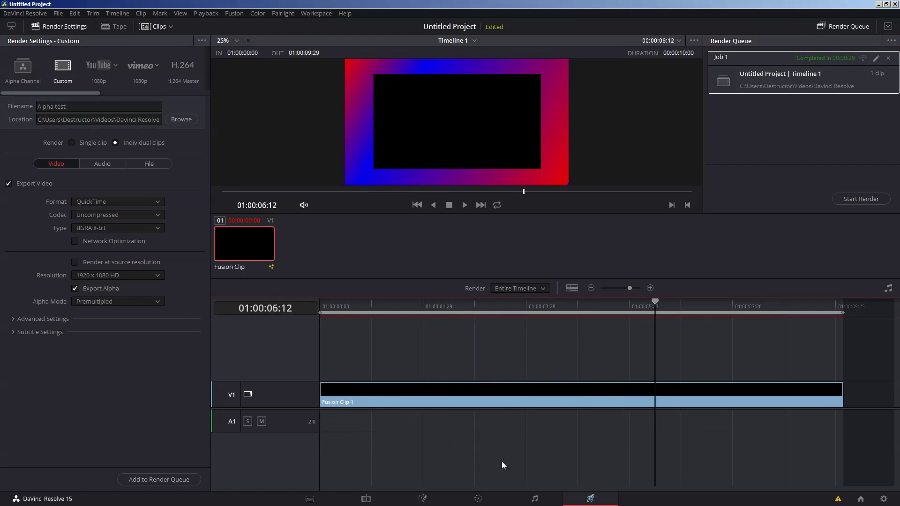
click(154, 479)
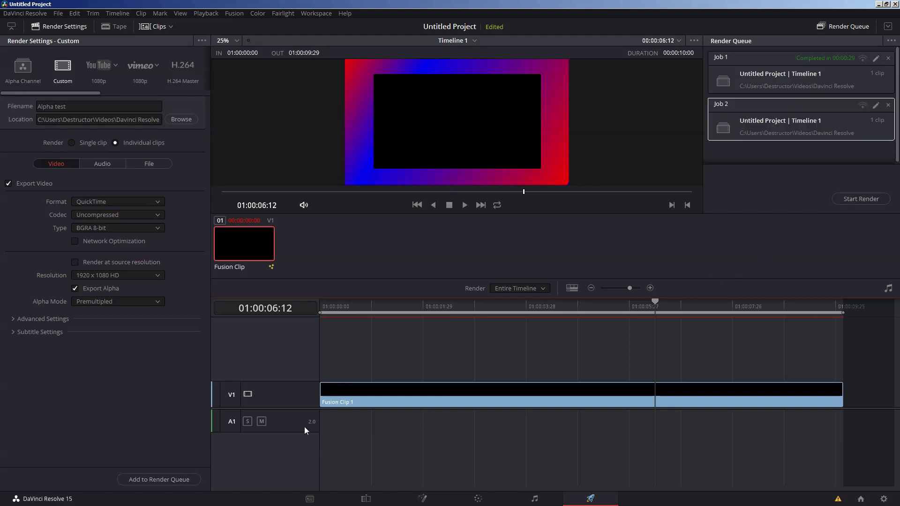
click(845, 199)
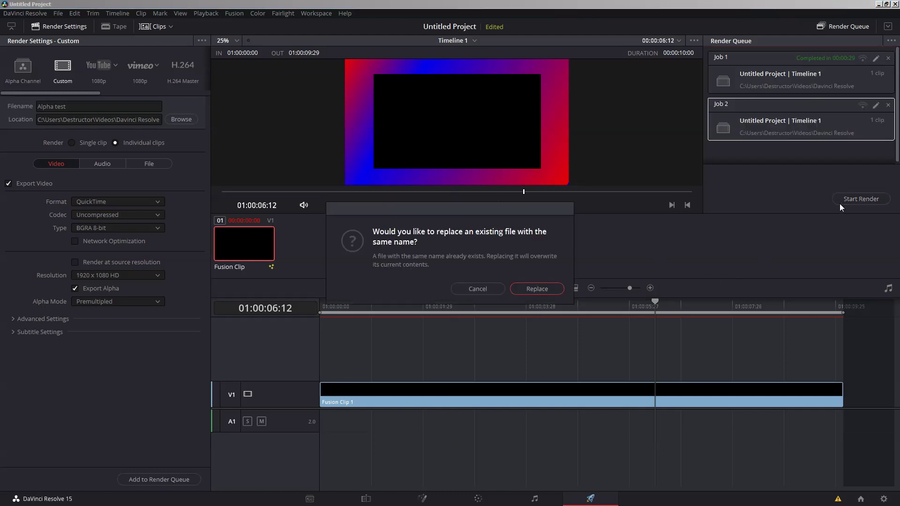
click(537, 290)
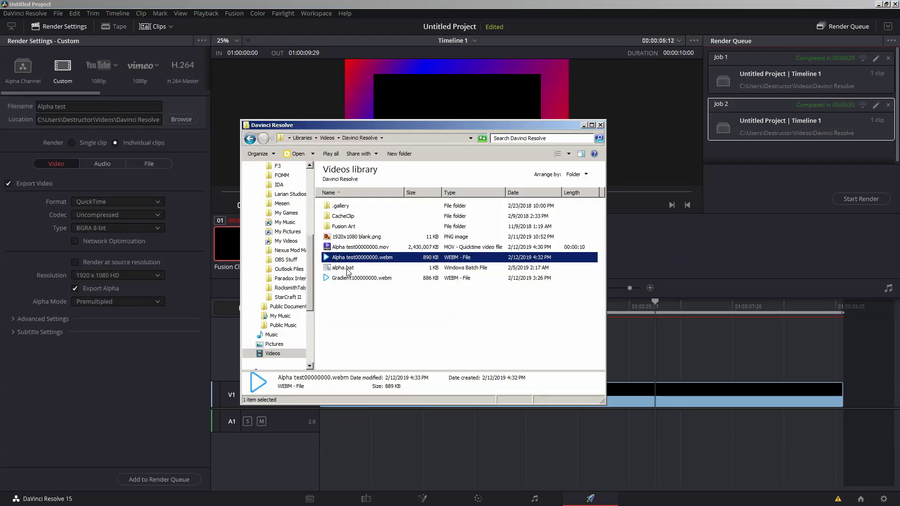
Step: Rename the rendered Alpha test00000000.mov to asdf.mov
click(361, 248)
key(F2)
text(asdf)
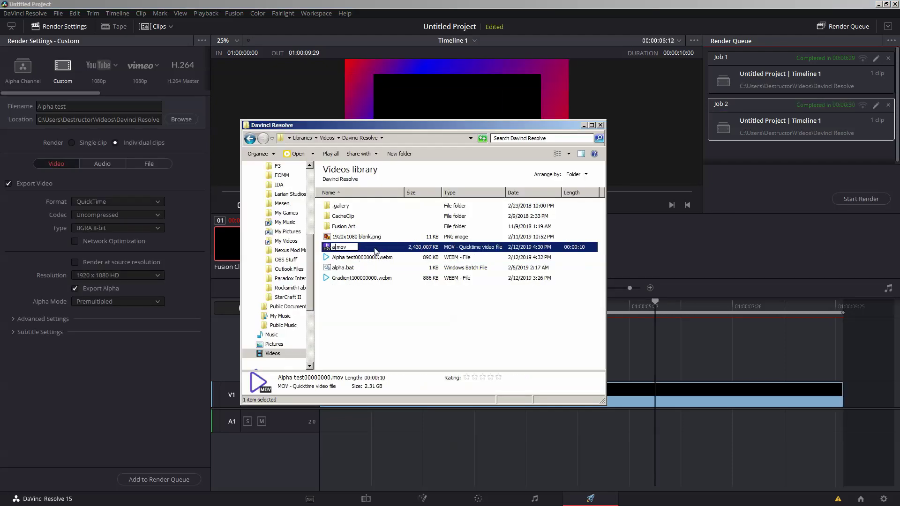
key(Return)
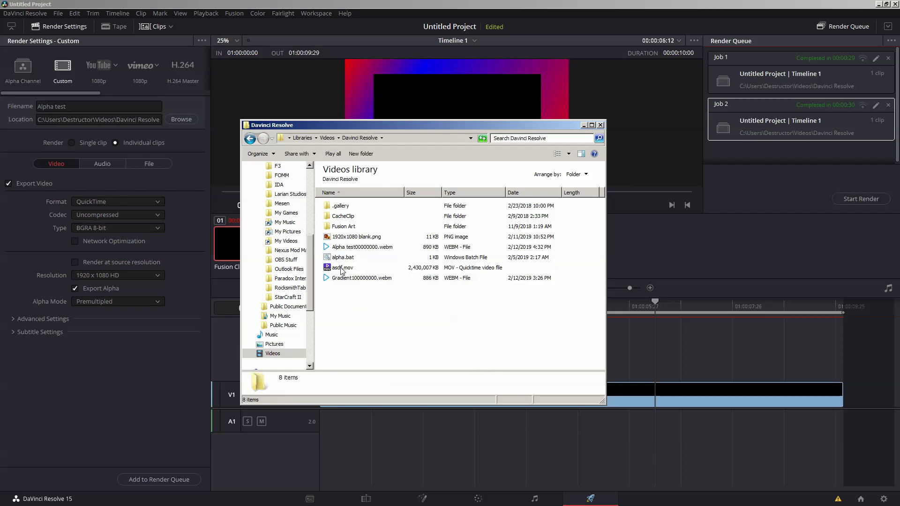
Step: Run alpha.bat to convert asdf.mov into asdf.webm
double_click(350, 258)
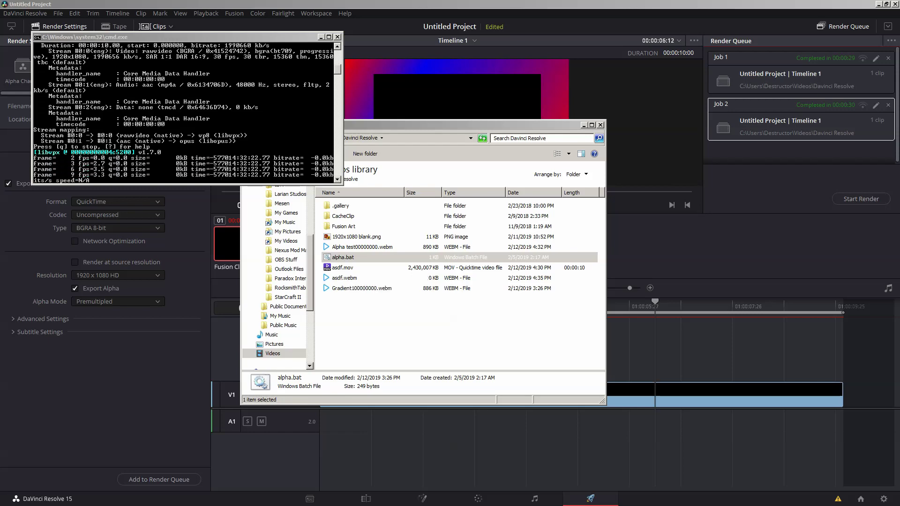
click(601, 124)
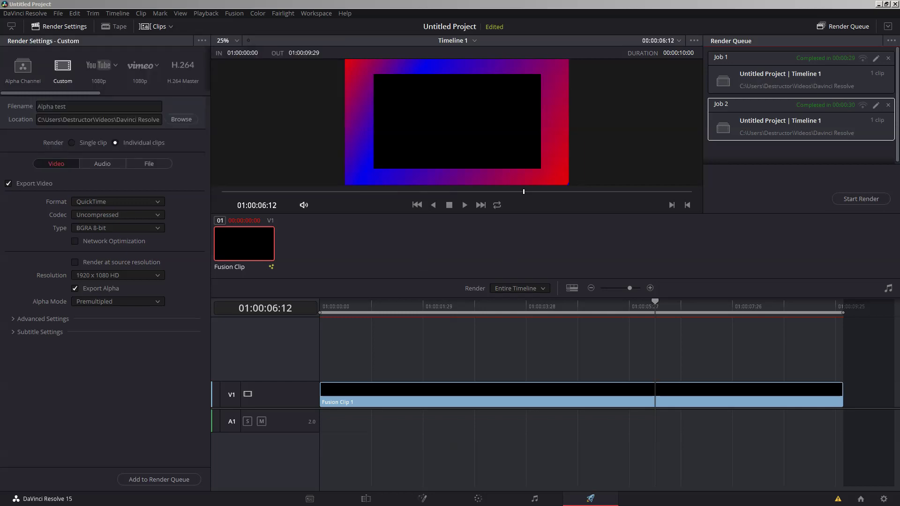
key(alt+Tab)
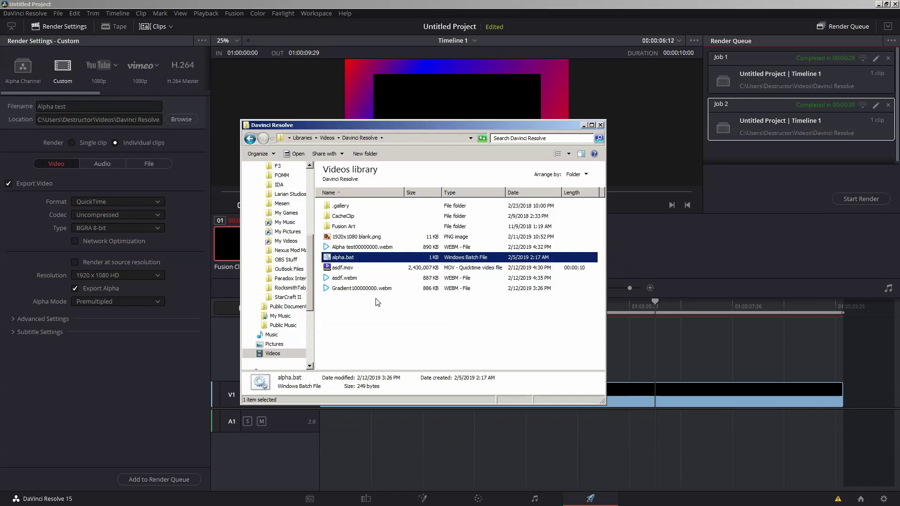
Step: Point the Gradient Test source's local file at asdf.mov and confirm
click(584, 126)
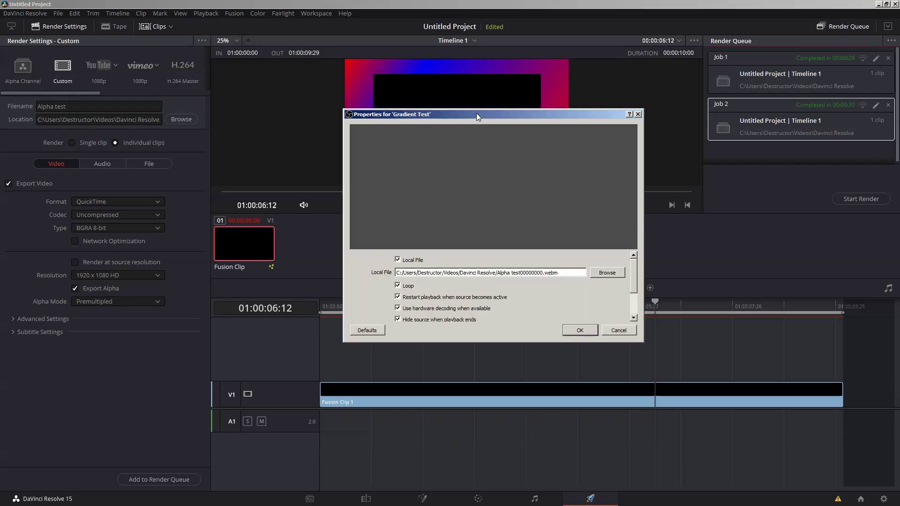
click(607, 272)
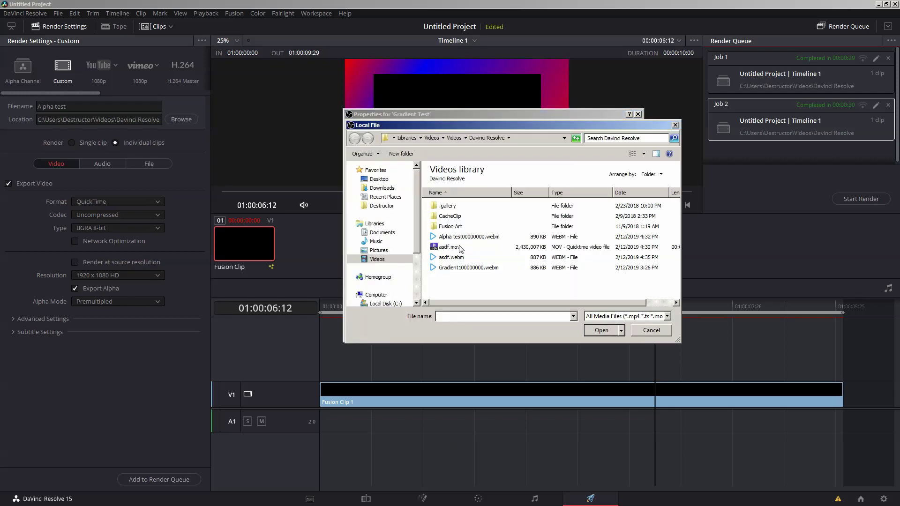
double_click(461, 249)
click(584, 331)
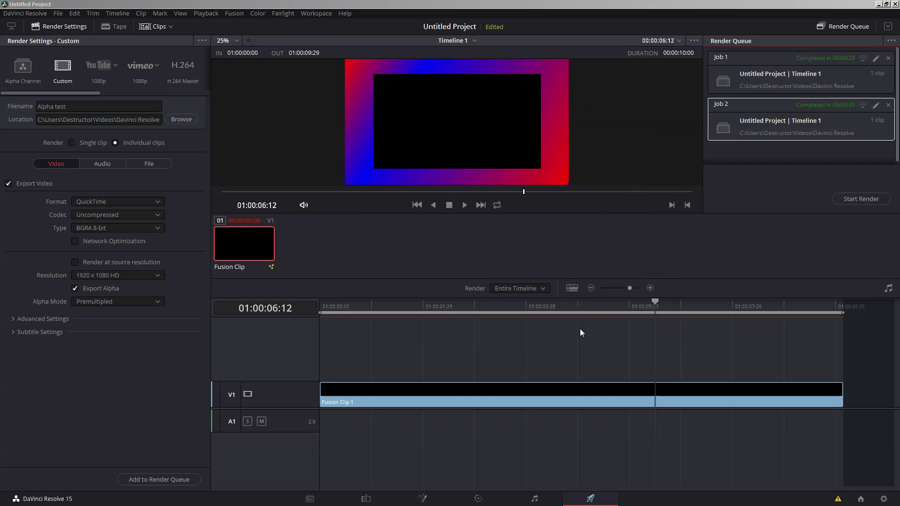